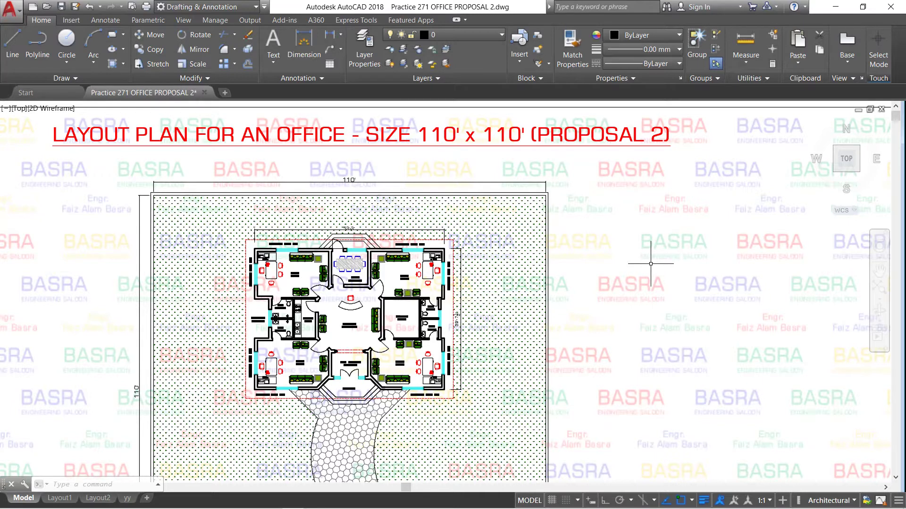
# - Examine the overall 110' x 110' office layout plan, including the plot boundary, curved paved walkway, gate posts and building outline with its dimensions
pyautogui.scroll(-4, 473, 165)
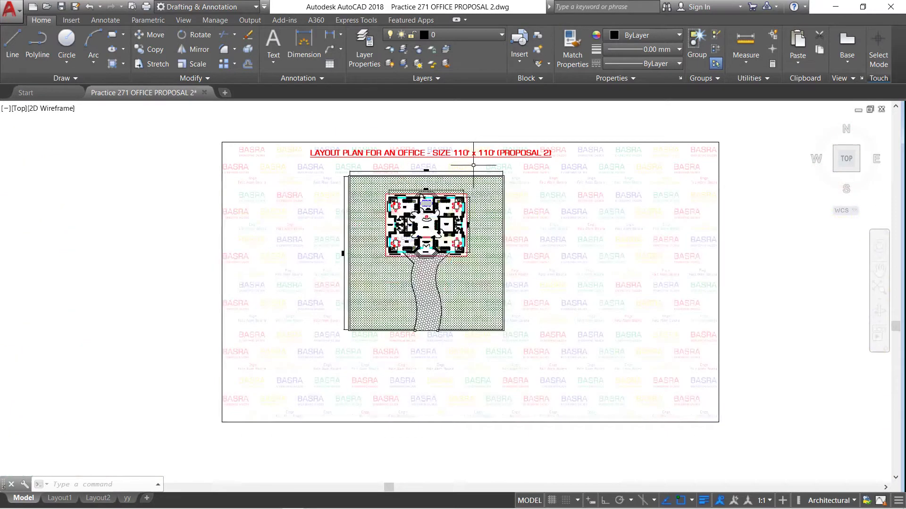
pyautogui.scroll(2, 427, 165)
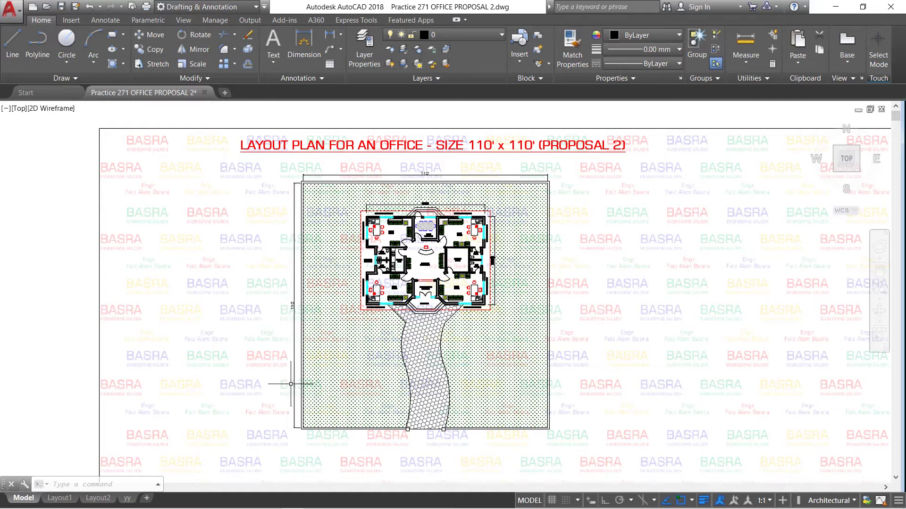
pyautogui.scroll(2, 302, 265)
pyautogui.scroll(-2, 317, 137)
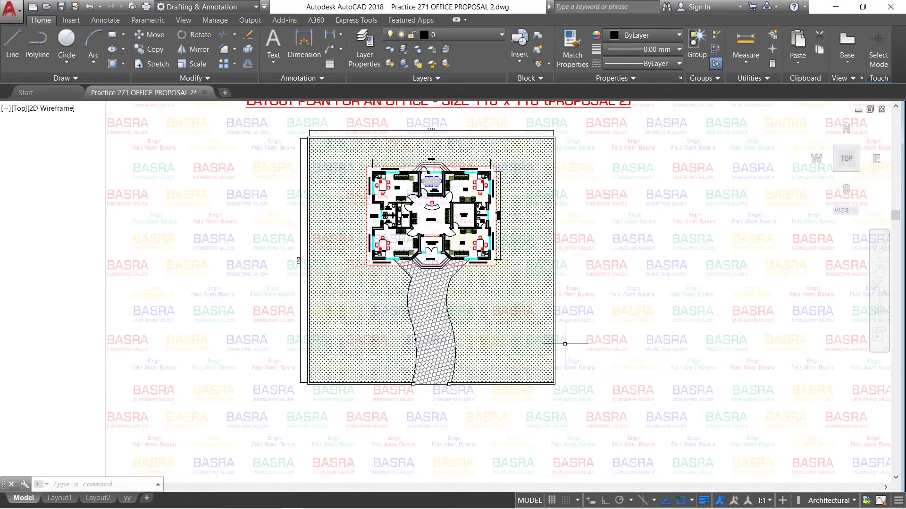
pyautogui.scroll(4, 477, 390)
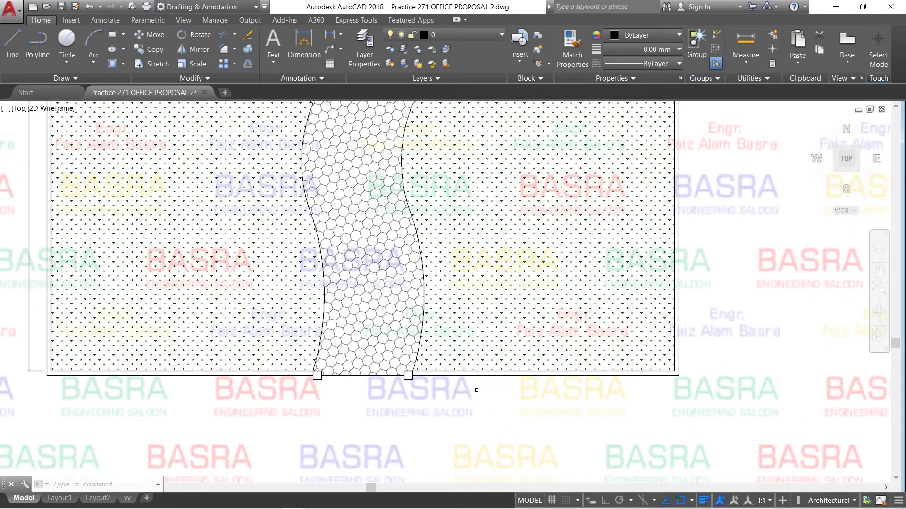
pyautogui.scroll(-4, 447, 399)
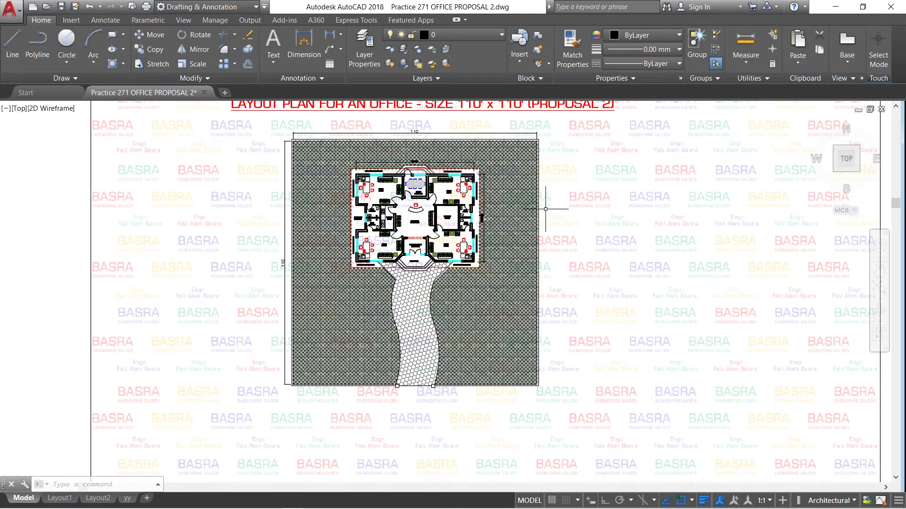
pyautogui.scroll(2, 530, 140)
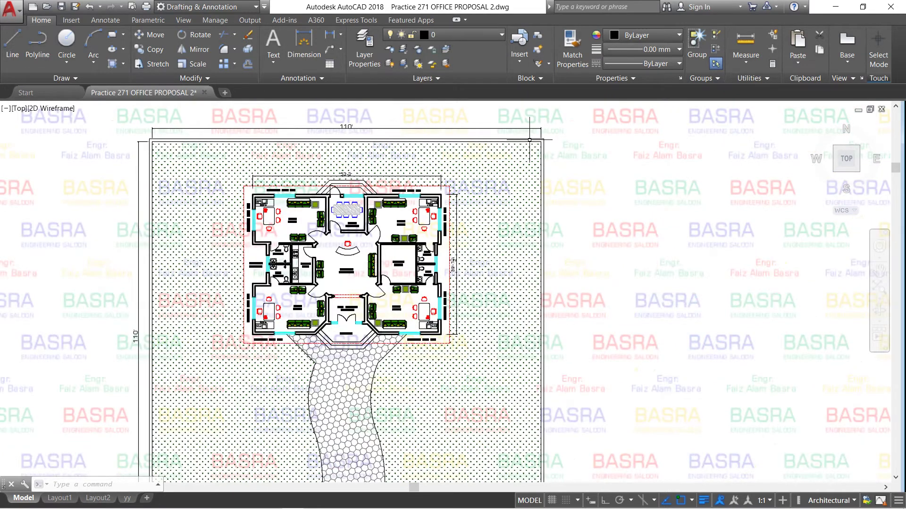
pyautogui.scroll(-2, 507, 235)
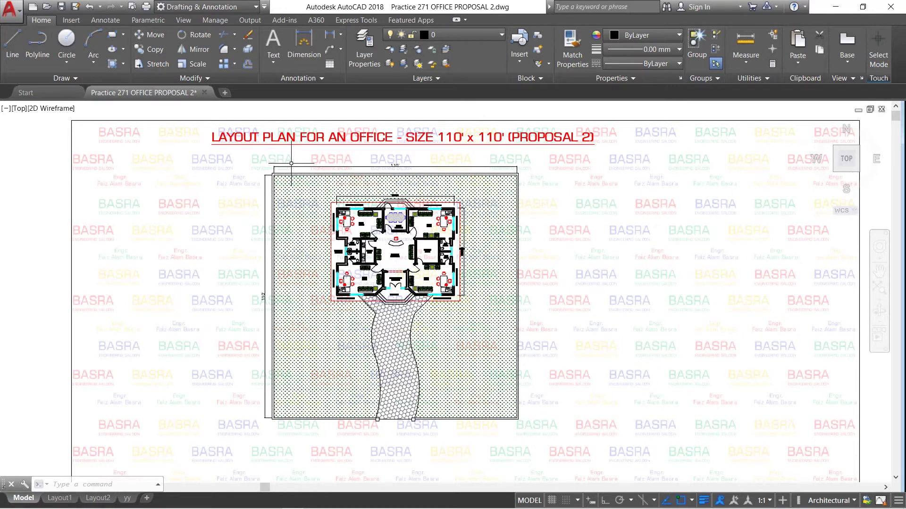
pyautogui.scroll(2, 389, 157)
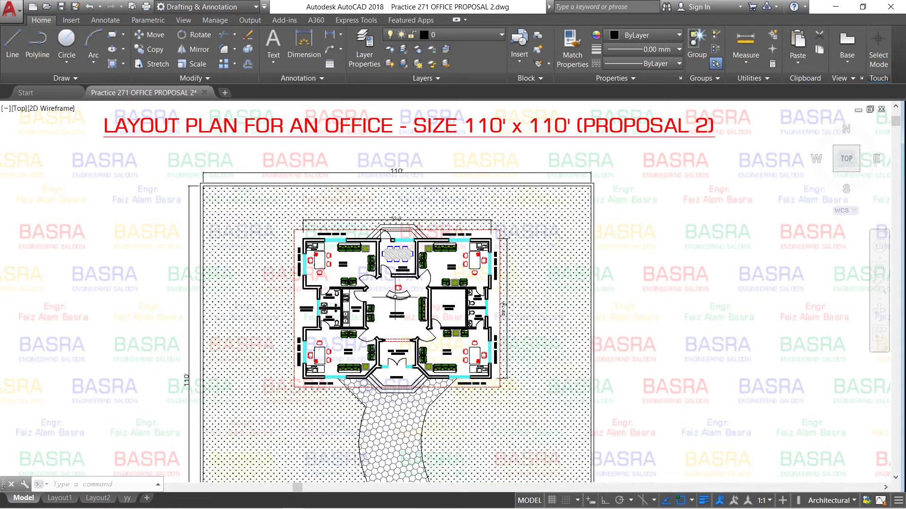
pyautogui.scroll(4, 399, 191)
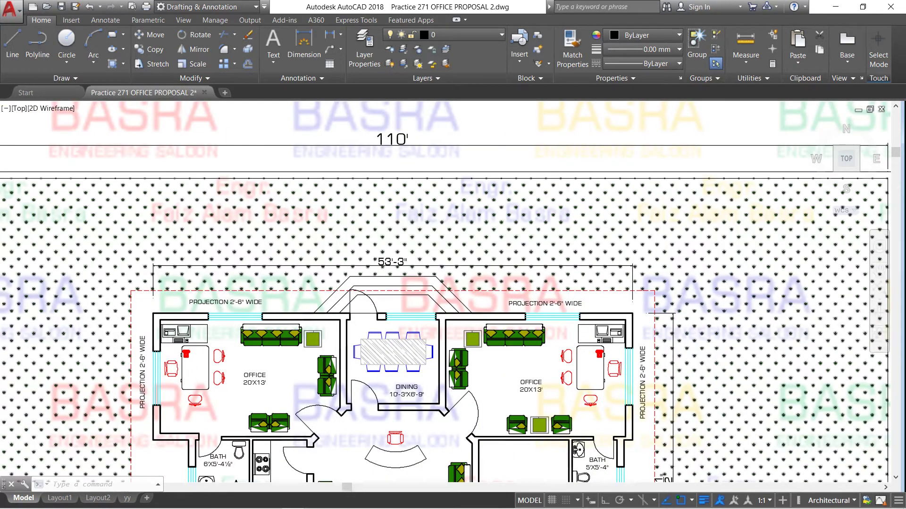
pyautogui.scroll(-2, 396, 220)
pyautogui.scroll(-2, 396, 219)
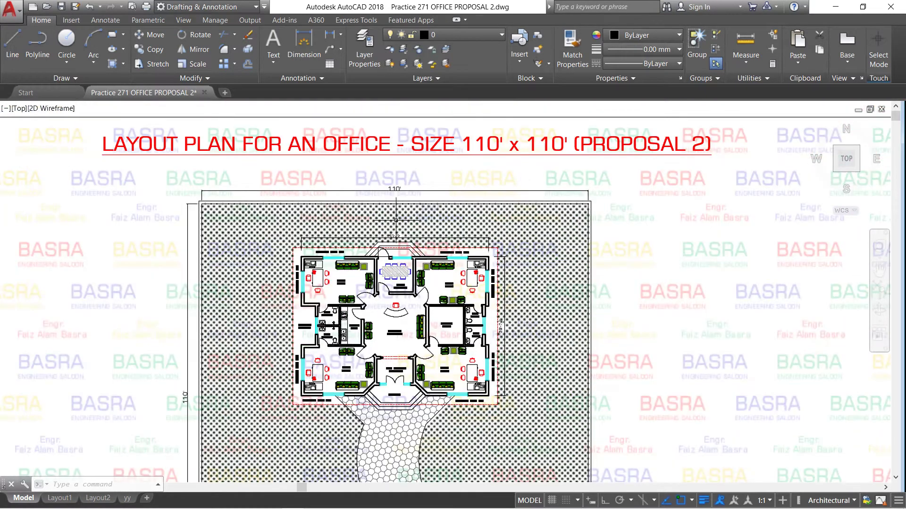
# - Examine the front of the floor plan, from the stepped entrance through the main entrance to the reception and the adjoining front offices
pyautogui.scroll(4, 383, 394)
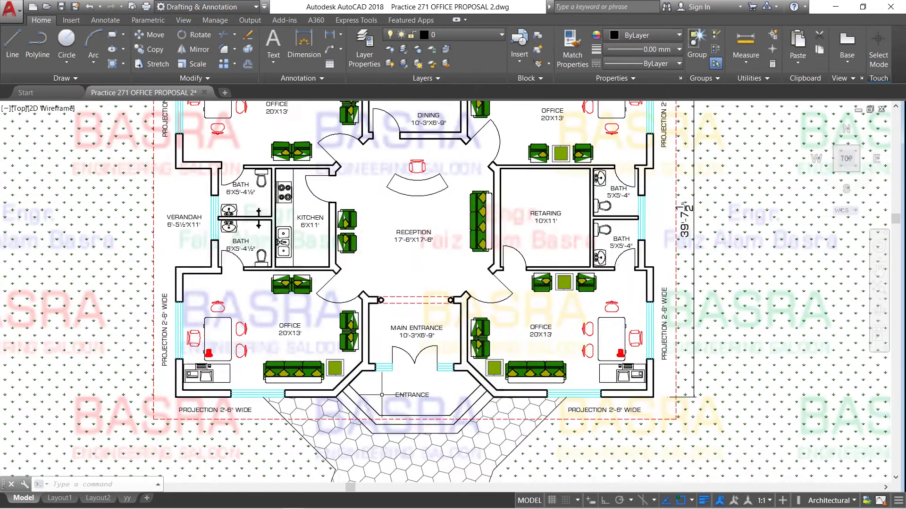
pyautogui.scroll(-2, 382, 395)
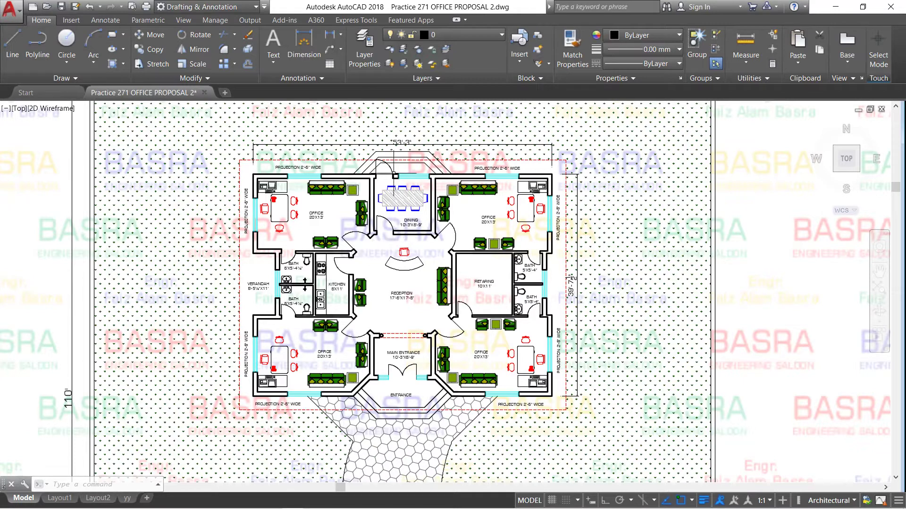
pyautogui.scroll(4, 404, 464)
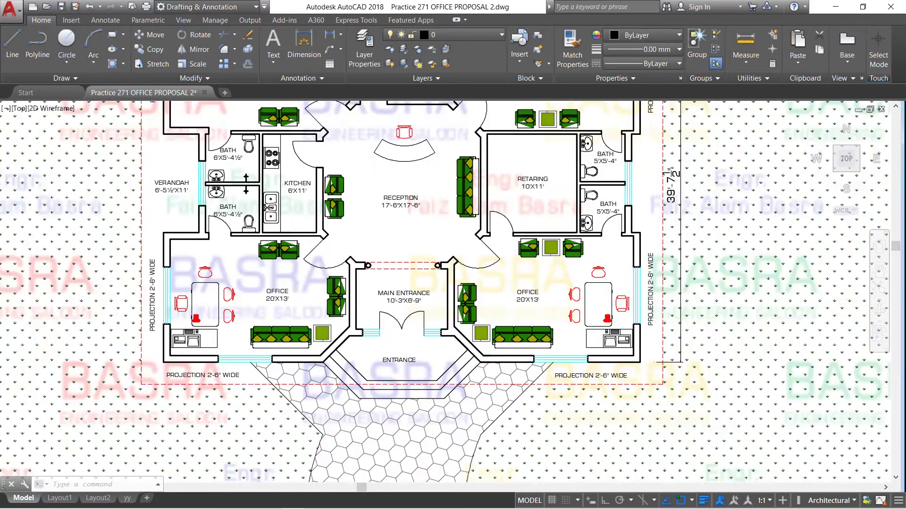
pyautogui.scroll(-2, 387, 315)
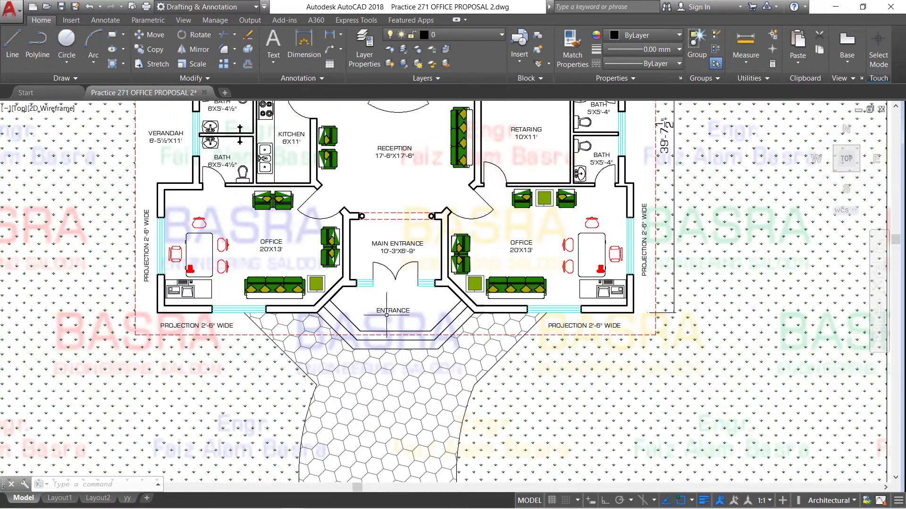
pyautogui.scroll(2, 375, 250)
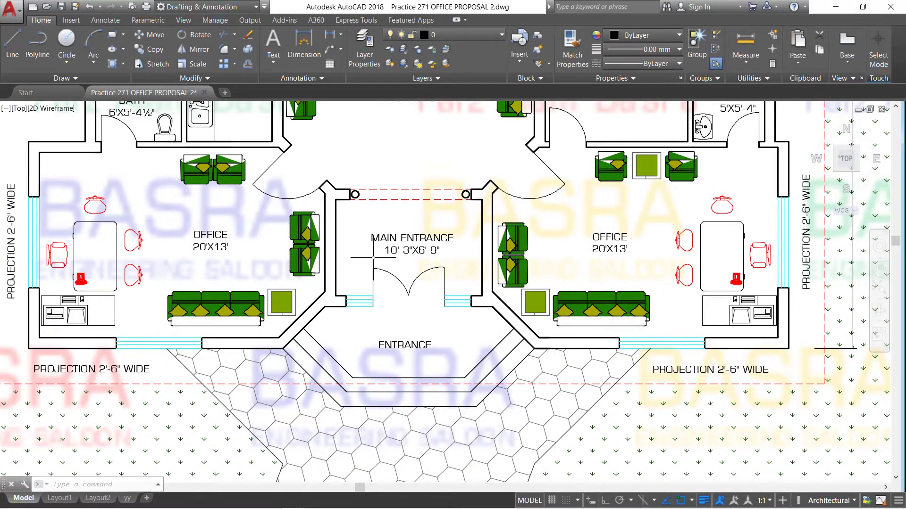
pyautogui.scroll(2, 406, 251)
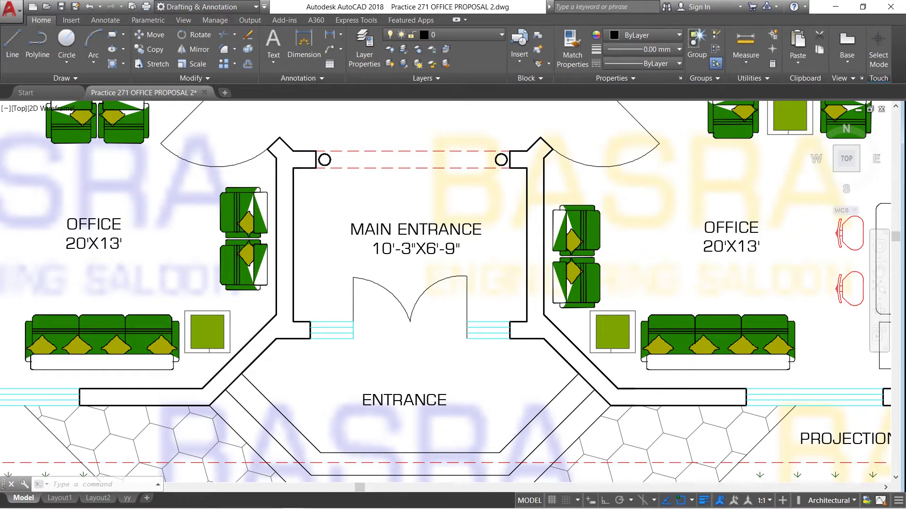
pyautogui.scroll(-2, 408, 333)
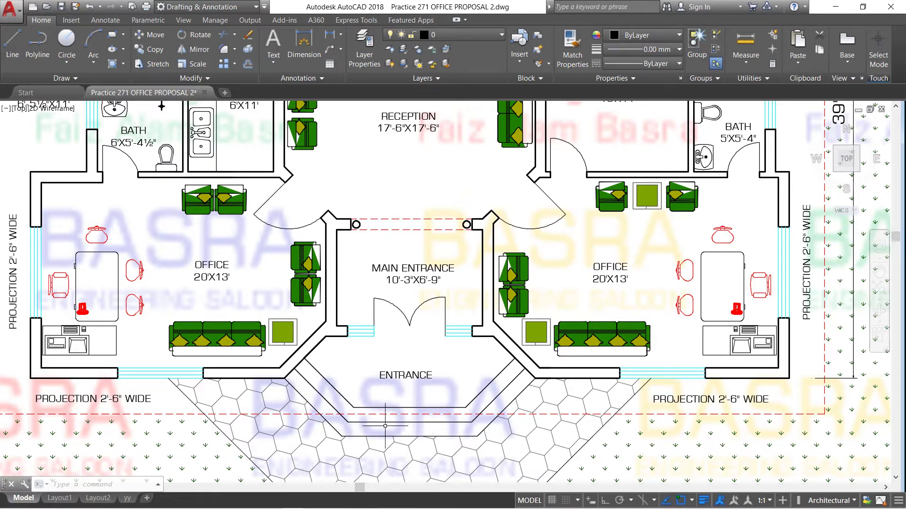
pyautogui.scroll(-2, 392, 391)
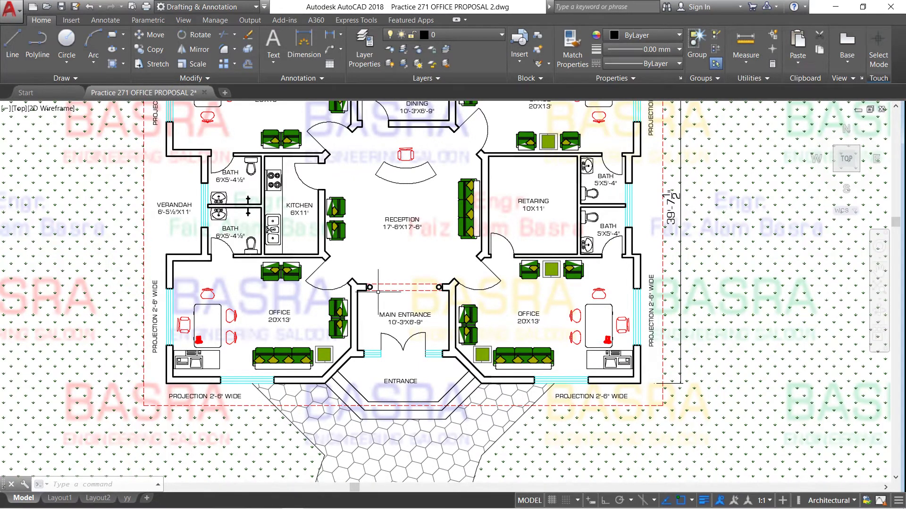
pyautogui.scroll(2, 380, 291)
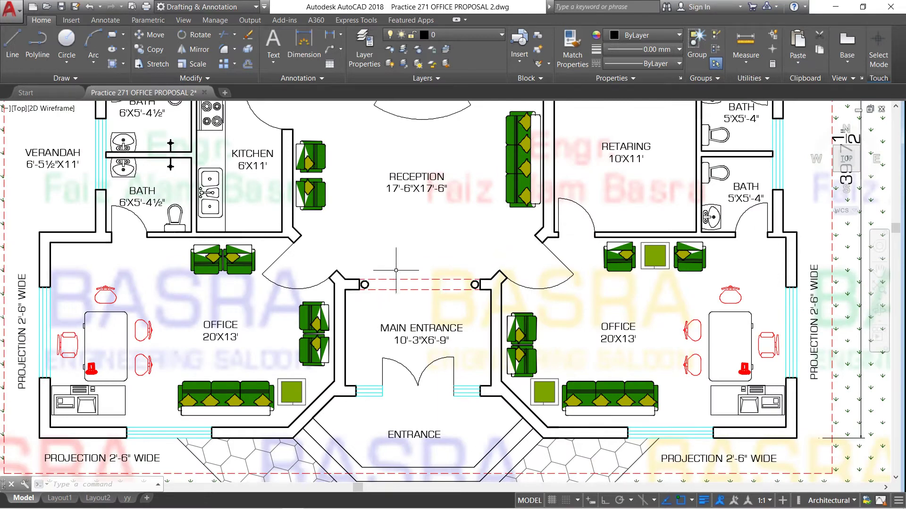
pyautogui.scroll(-2, 467, 257)
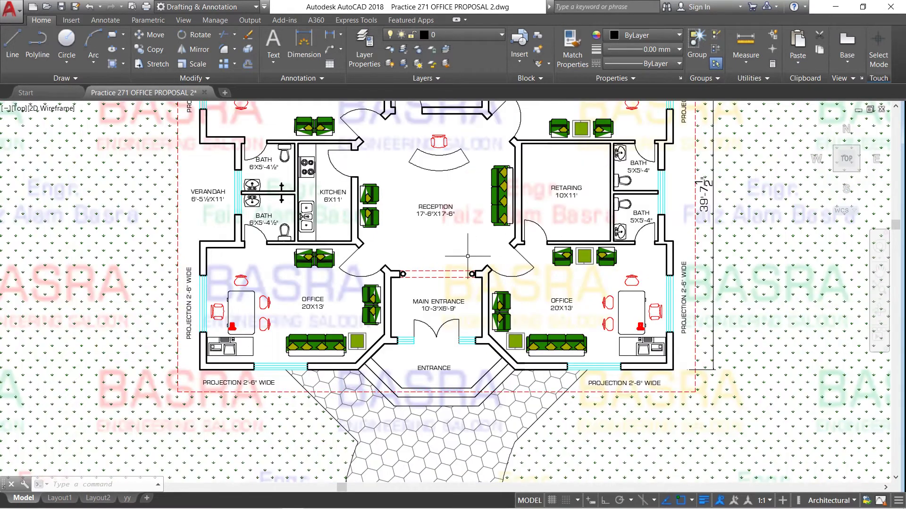
pyautogui.scroll(2, 575, 316)
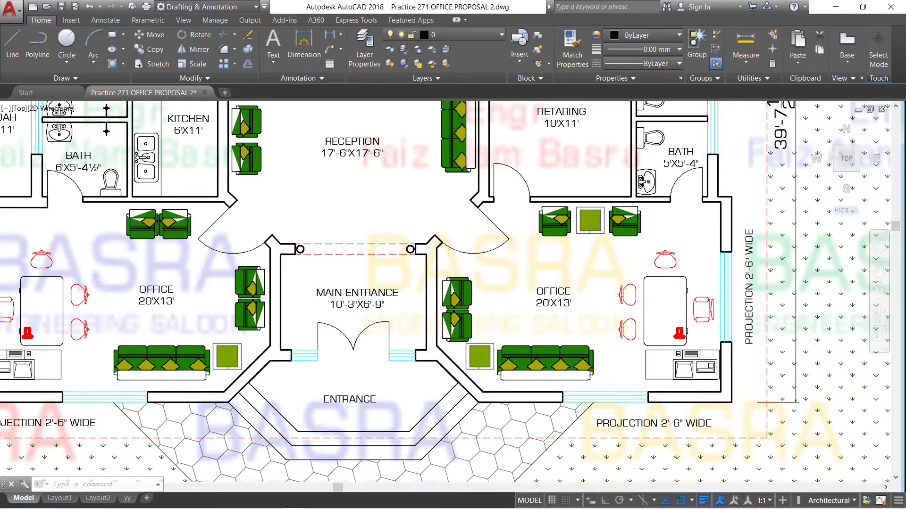
pyautogui.scroll(-2, 600, 302)
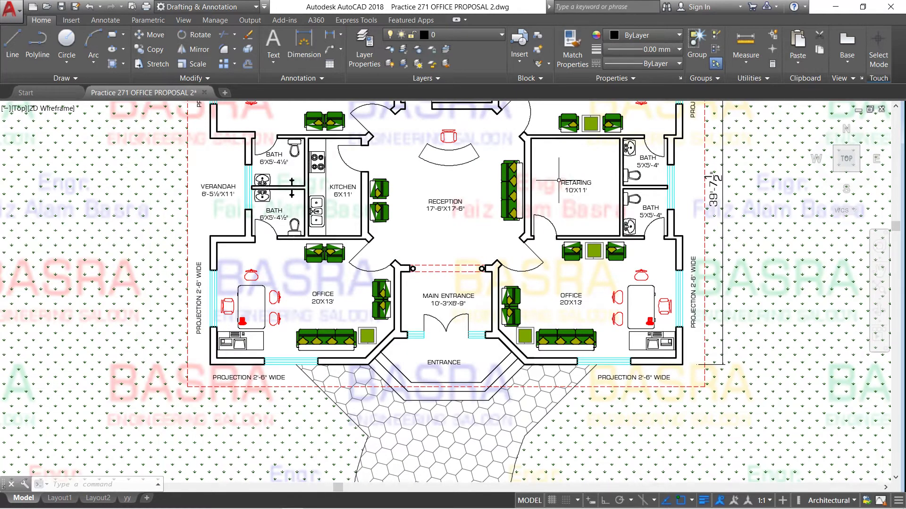
# - Examine the east side of the floor plan, covering the front office, its attached bath and the retiring room beside the reception
pyautogui.scroll(2, 562, 184)
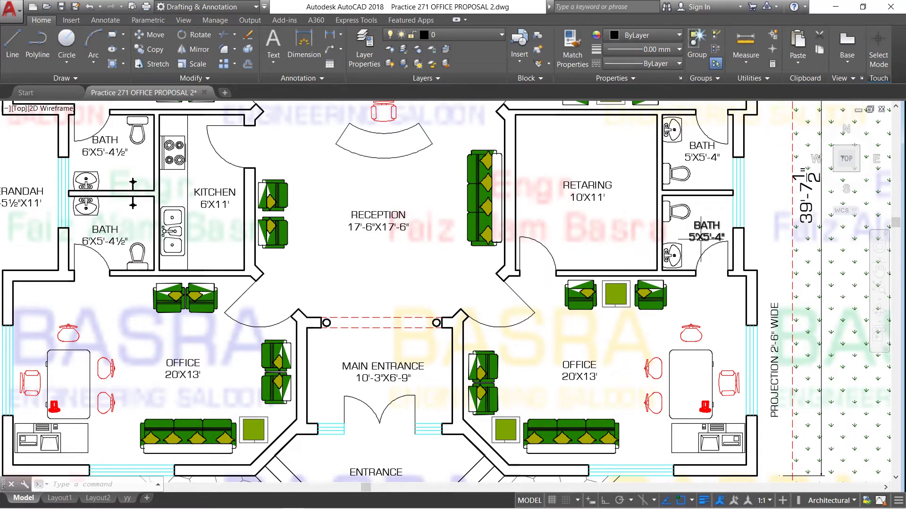
pyautogui.scroll(4, 692, 239)
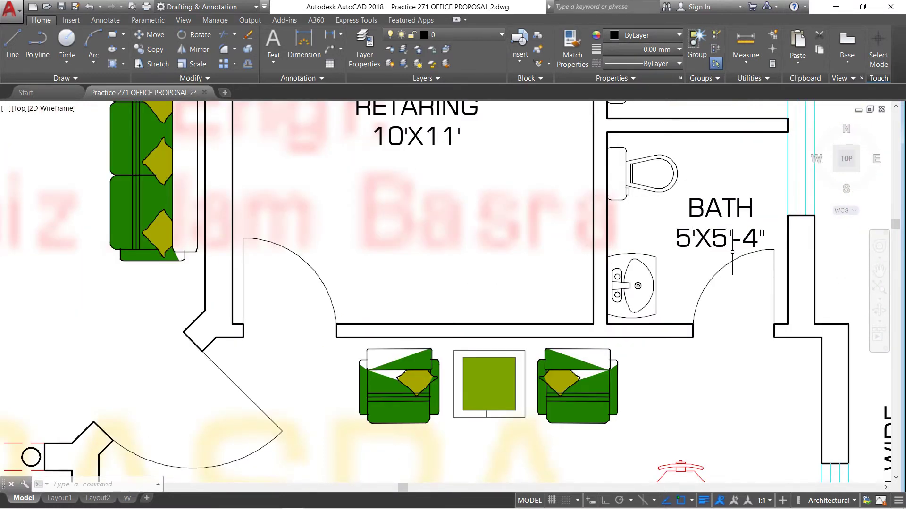
pyautogui.scroll(-2, 717, 264)
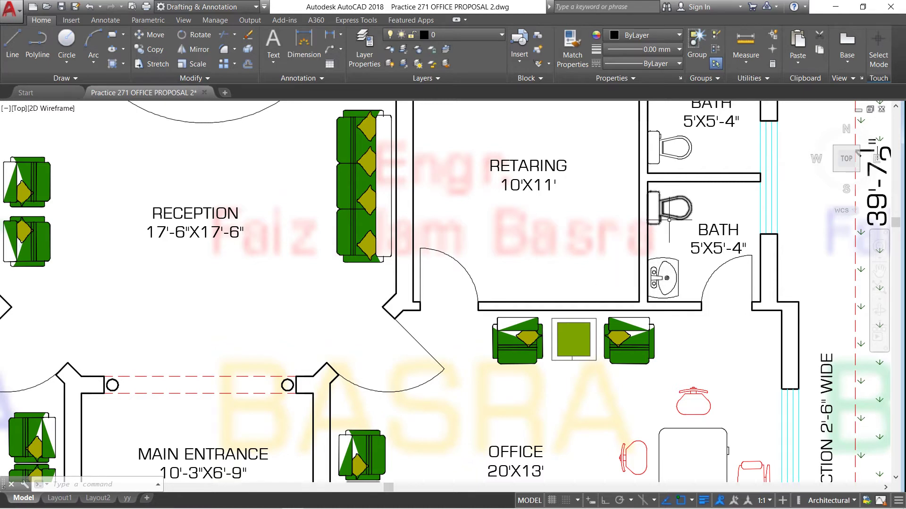
pyautogui.scroll(-2, 669, 220)
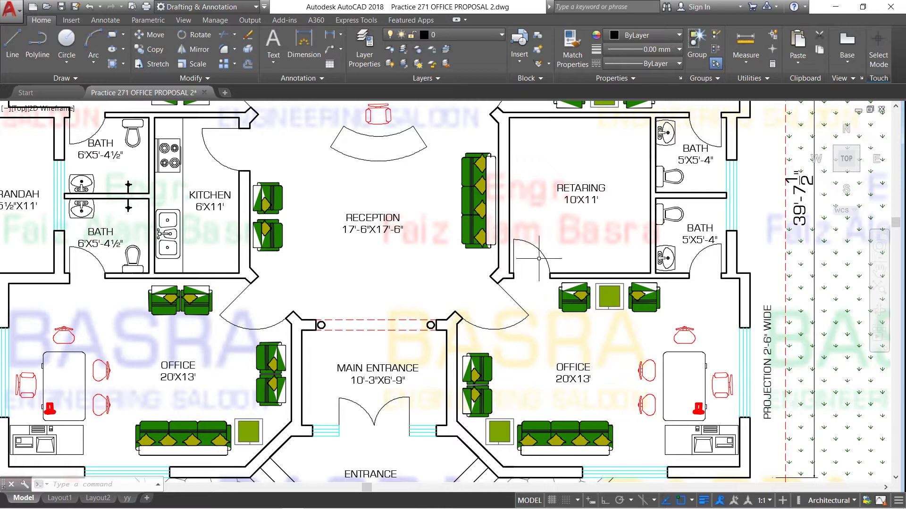
pyautogui.scroll(3, 570, 188)
pyautogui.scroll(-2, 571, 189)
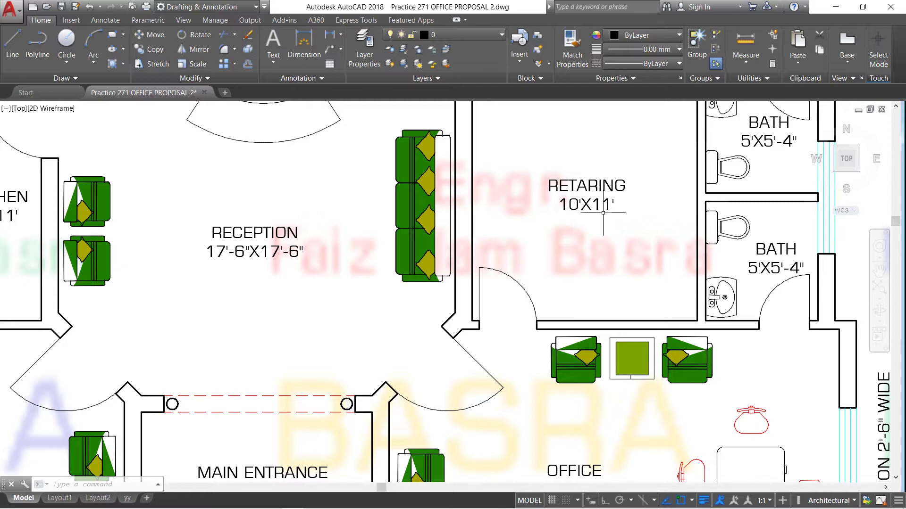
pyautogui.scroll(-2, 601, 245)
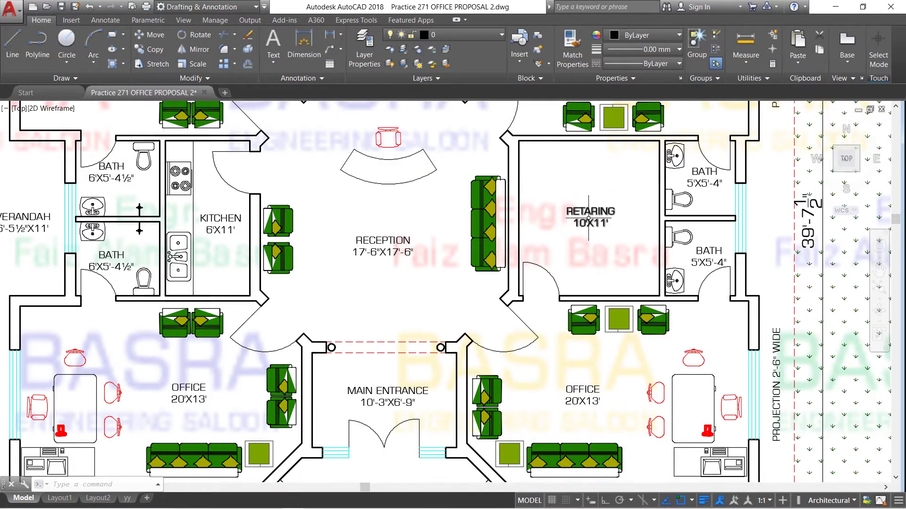
pyautogui.scroll(-2, 589, 222)
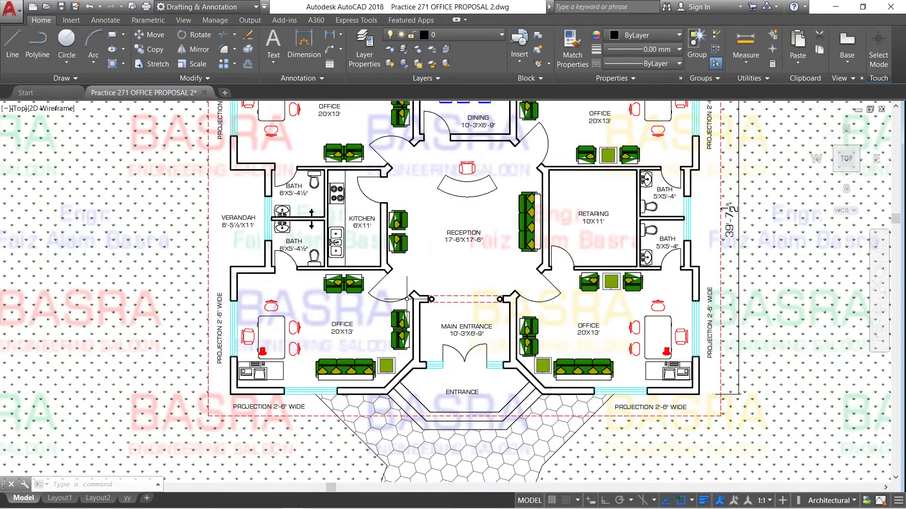
# - Examine the west side of the floor plan, covering the front office, its attached bath, the verandah and the kitchen
pyautogui.scroll(2, 297, 348)
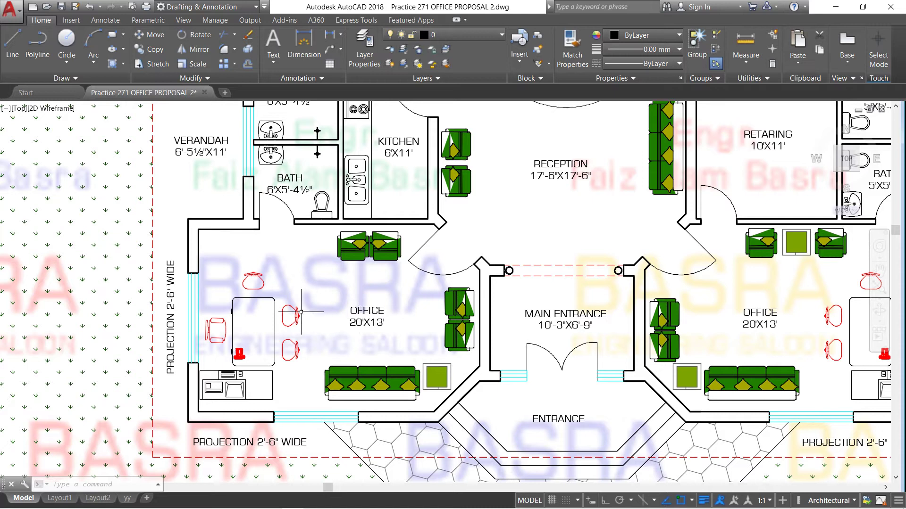
pyautogui.scroll(-2, 300, 313)
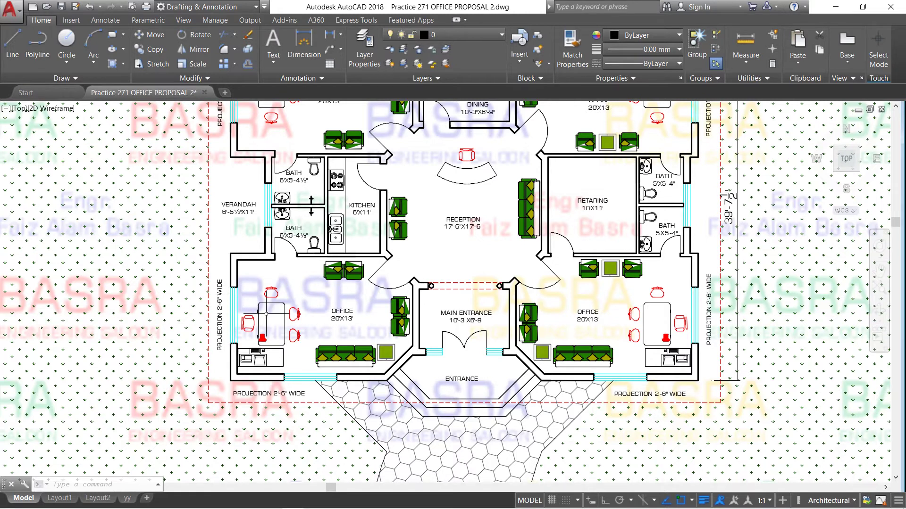
pyautogui.scroll(-2, 266, 313)
pyautogui.scroll(3, 269, 245)
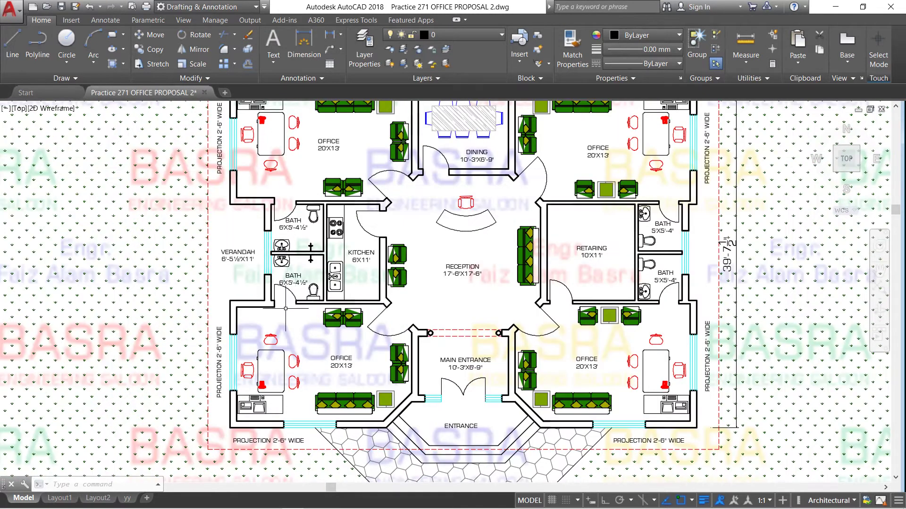
pyautogui.scroll(2, 278, 264)
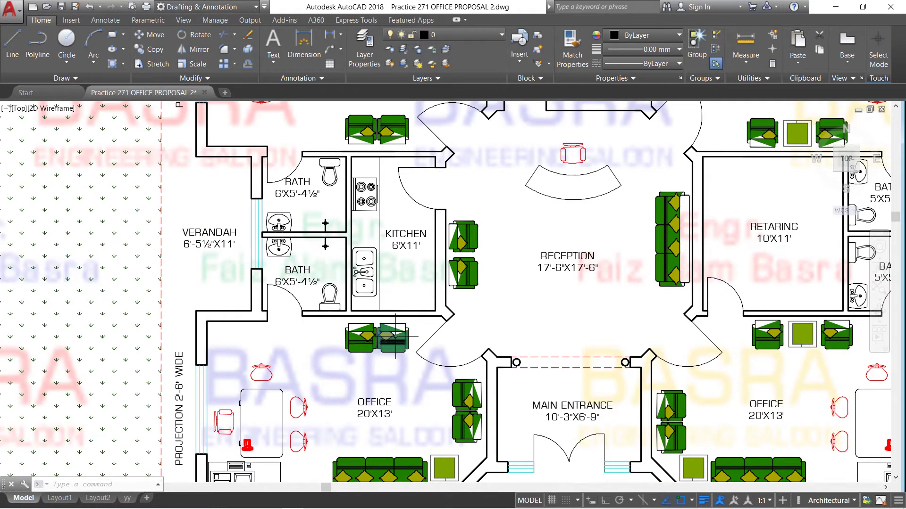
pyautogui.scroll(-2, 427, 338)
pyautogui.scroll(2, 562, 283)
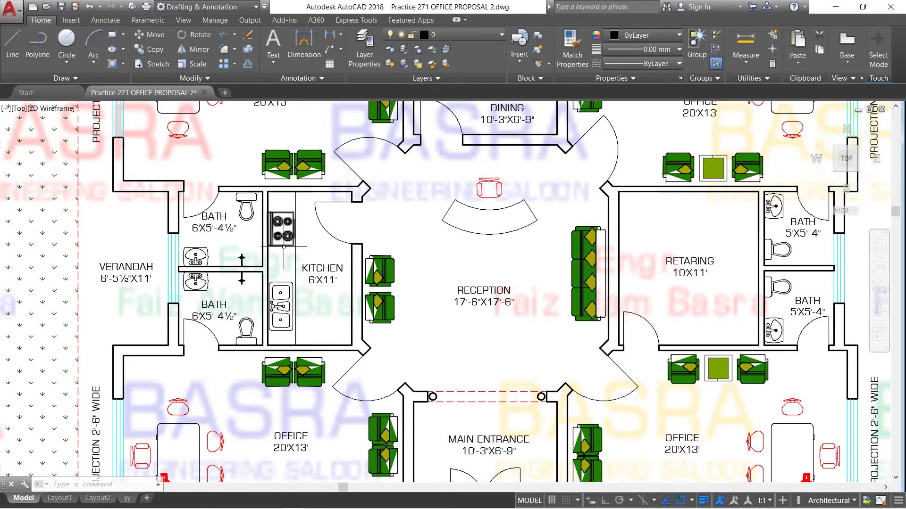
pyautogui.scroll(-2, 284, 247)
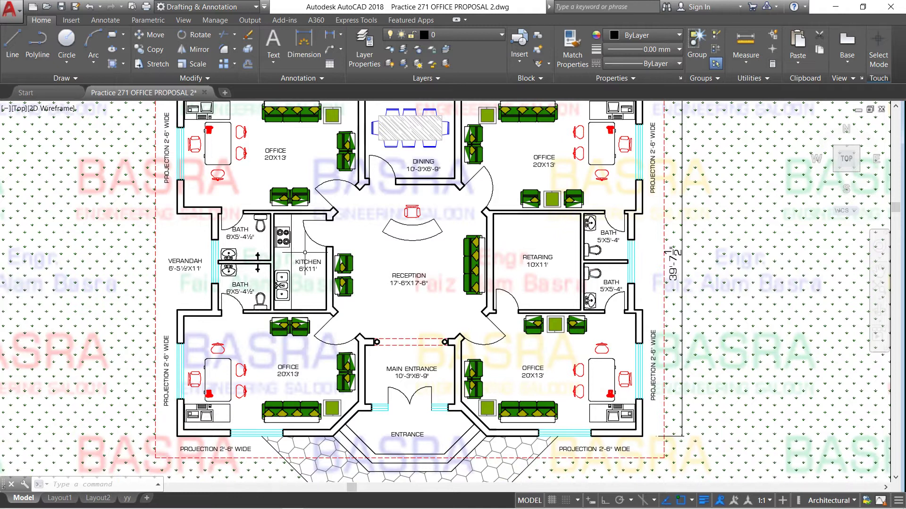
# - Examine the rear of the floor plan, covering the northwest office, the dining room and the stepped rear entrance
pyautogui.scroll(-2, 351, 231)
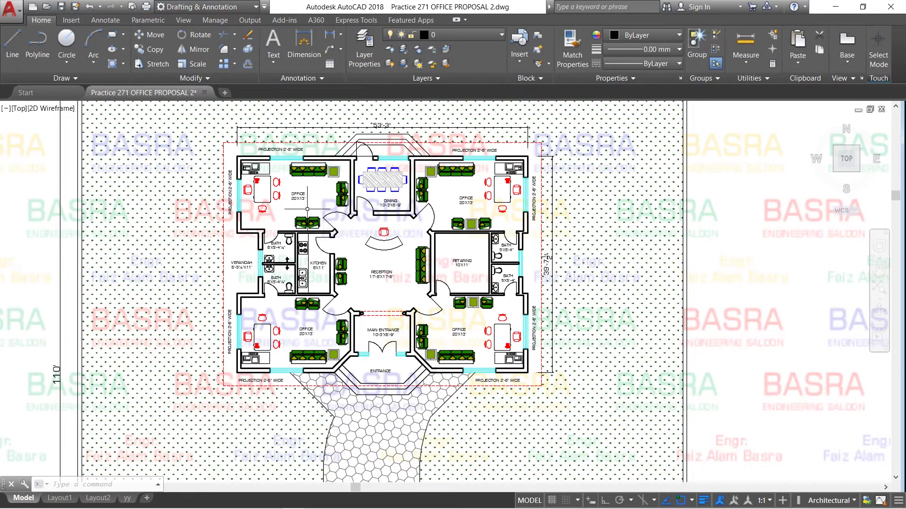
pyautogui.scroll(2, 298, 199)
pyautogui.scroll(3, 292, 193)
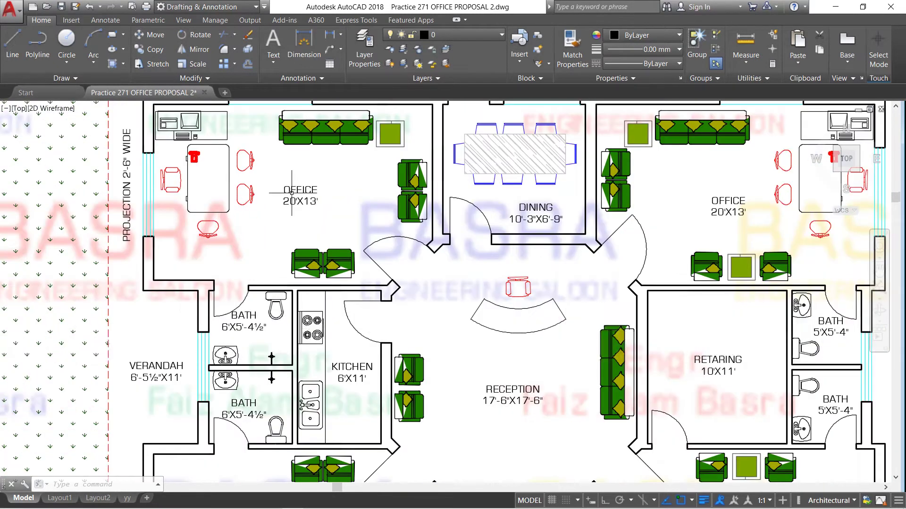
pyautogui.scroll(-2, 281, 215)
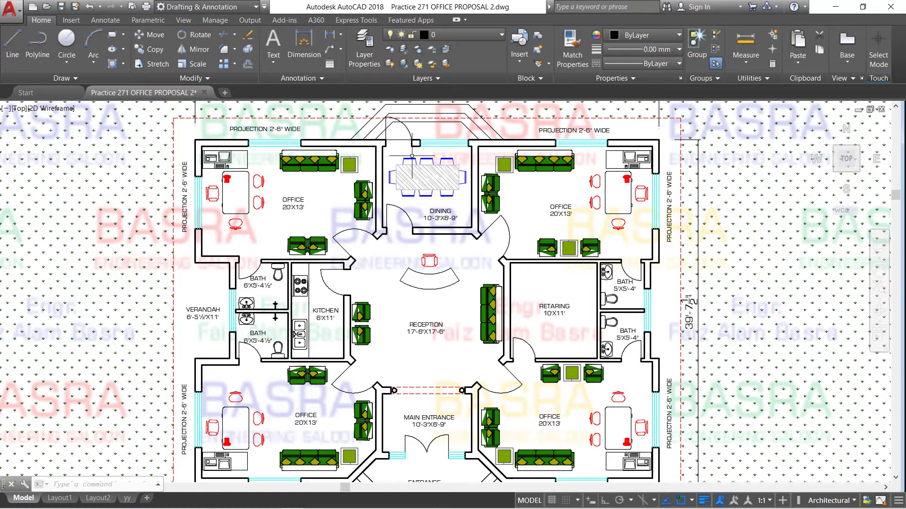
pyautogui.scroll(-2, 412, 180)
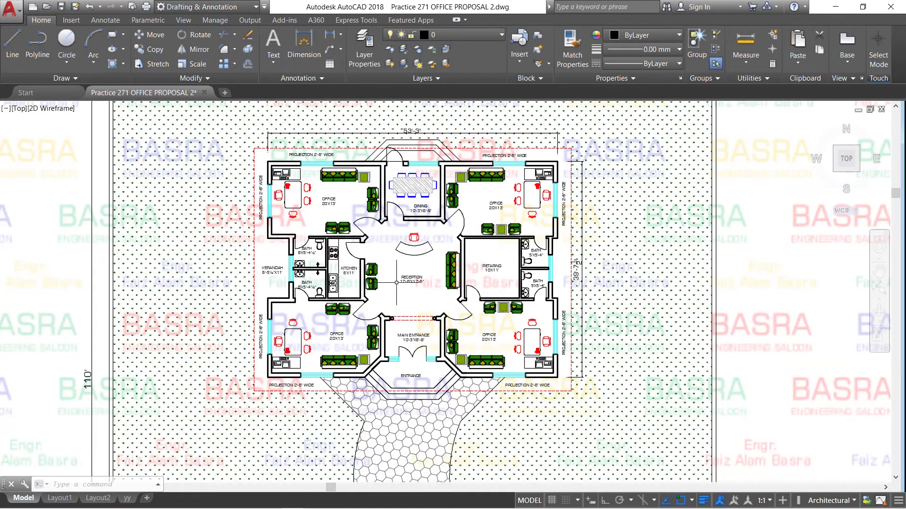
pyautogui.scroll(3, 418, 169)
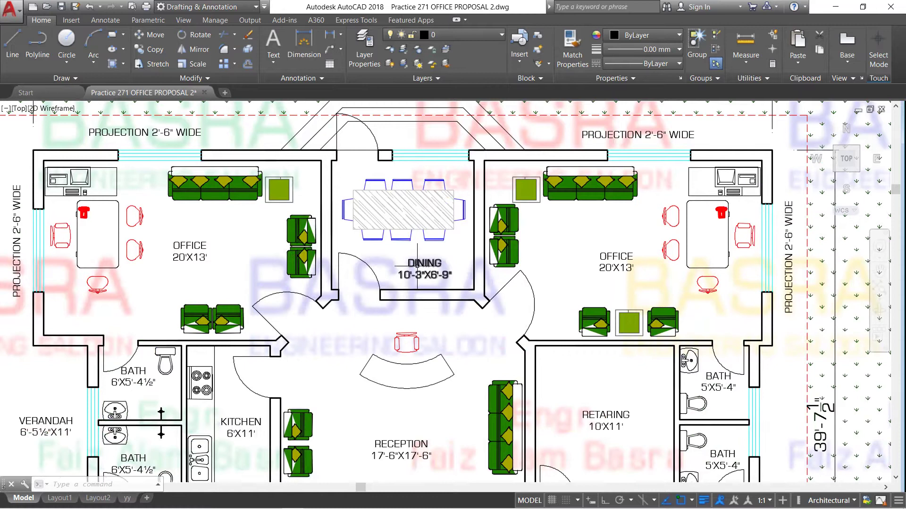
pyautogui.scroll(-2, 394, 272)
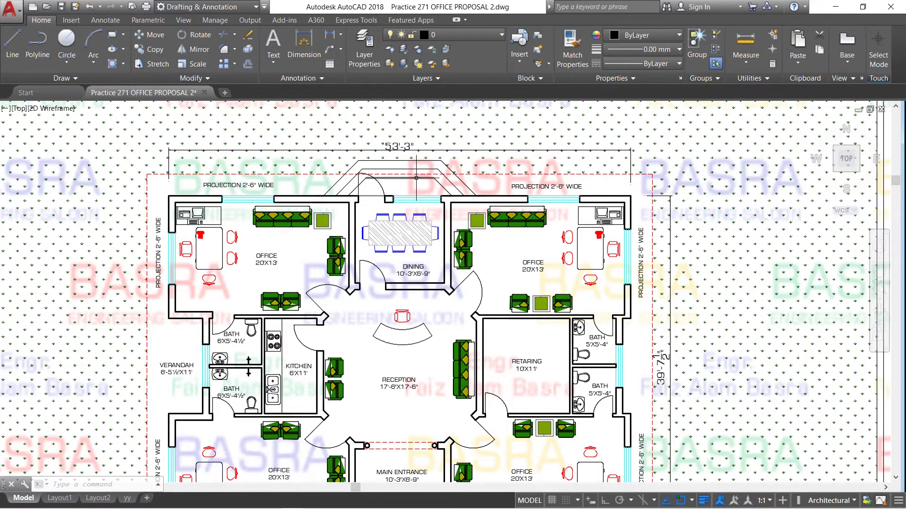
pyautogui.click(385, 246)
pyautogui.scroll(2, 532, 282)
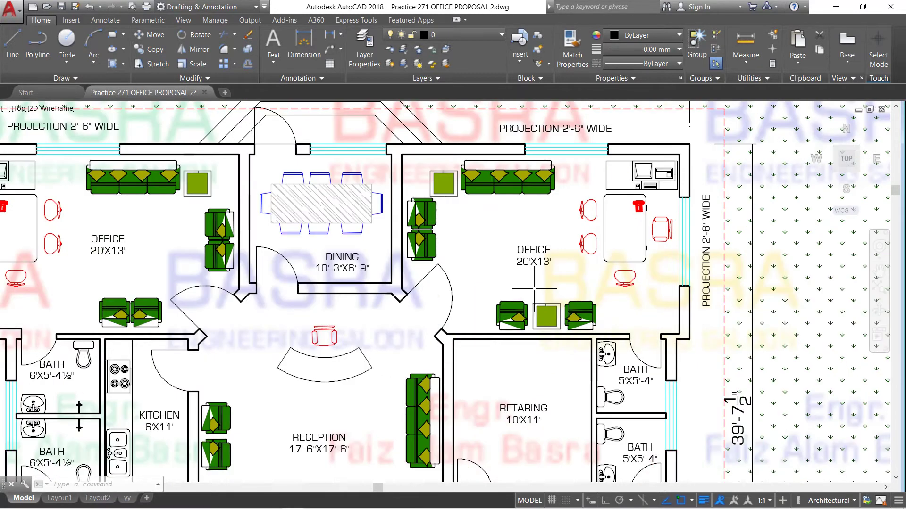
# - Examine the northeast office together with its attached bath and the adjoining retiring room
pyautogui.scroll(-2, 481, 329)
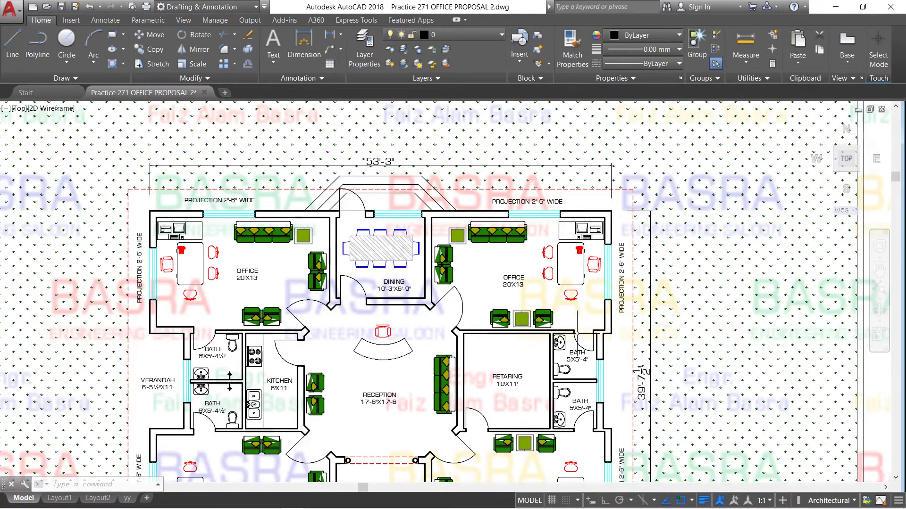
pyautogui.scroll(2, 569, 349)
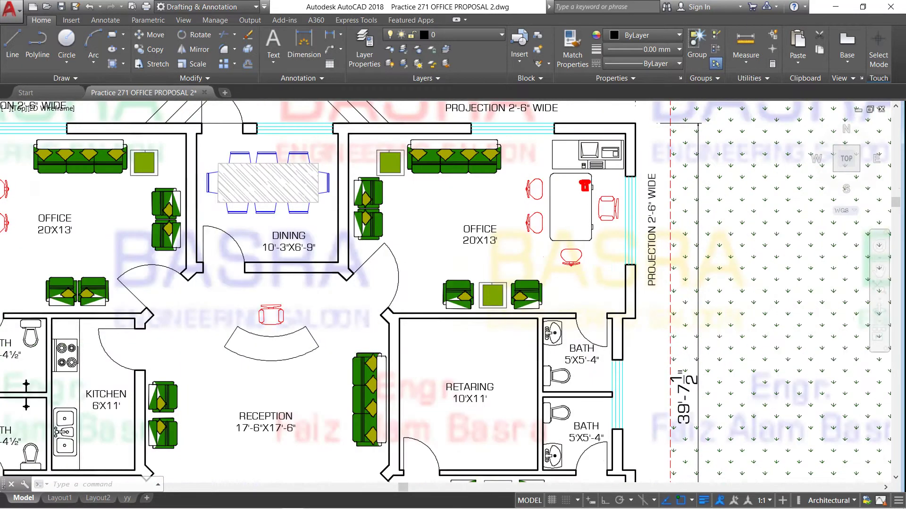
pyautogui.scroll(2, 569, 358)
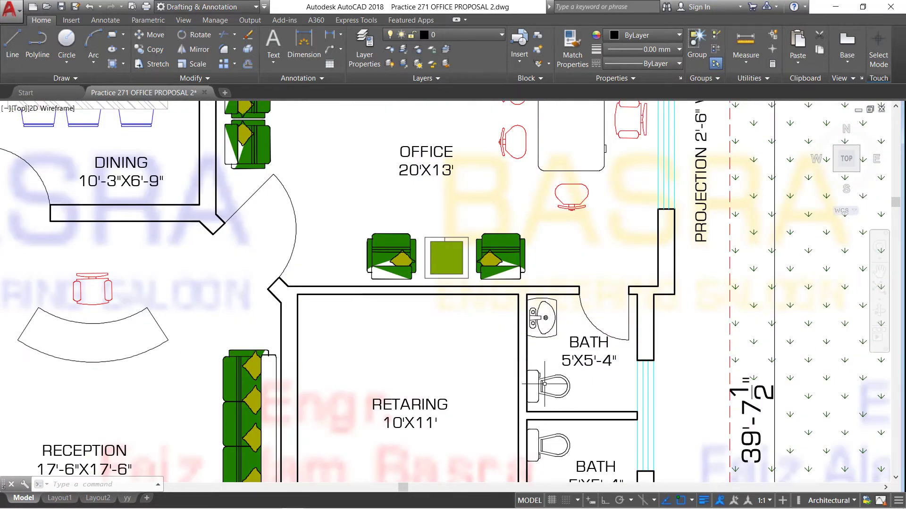
pyautogui.scroll(-3, 551, 298)
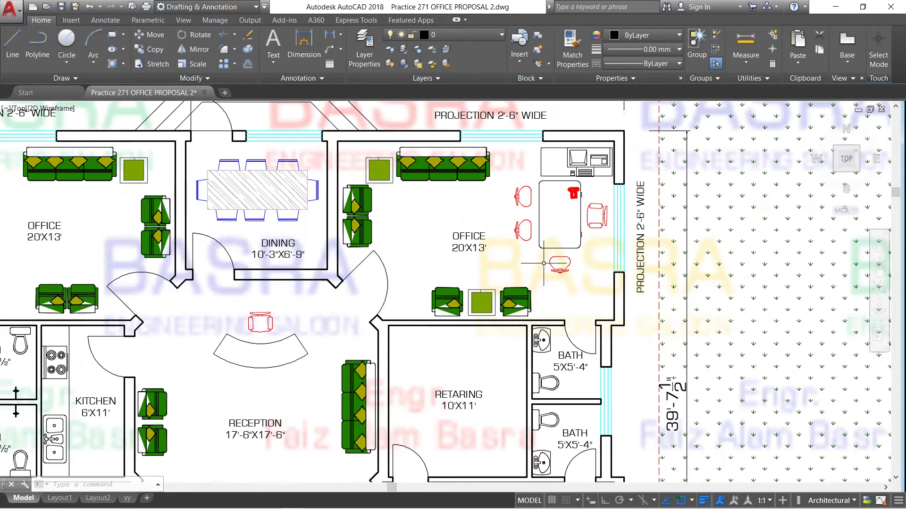
pyautogui.scroll(-1, 532, 247)
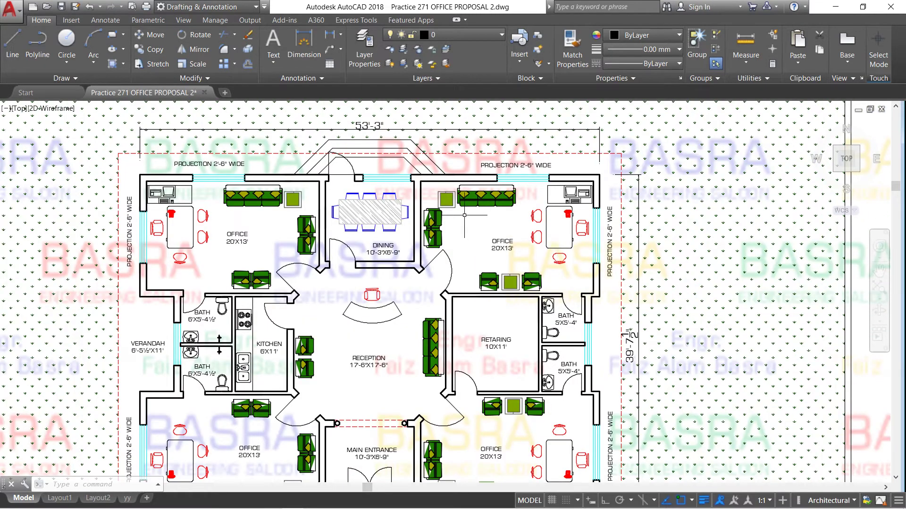
# - Examine the 2'-6" wide projections around the building outline and the verandah on the west side
pyautogui.scroll(-2, 465, 215)
pyautogui.scroll(4, 337, 193)
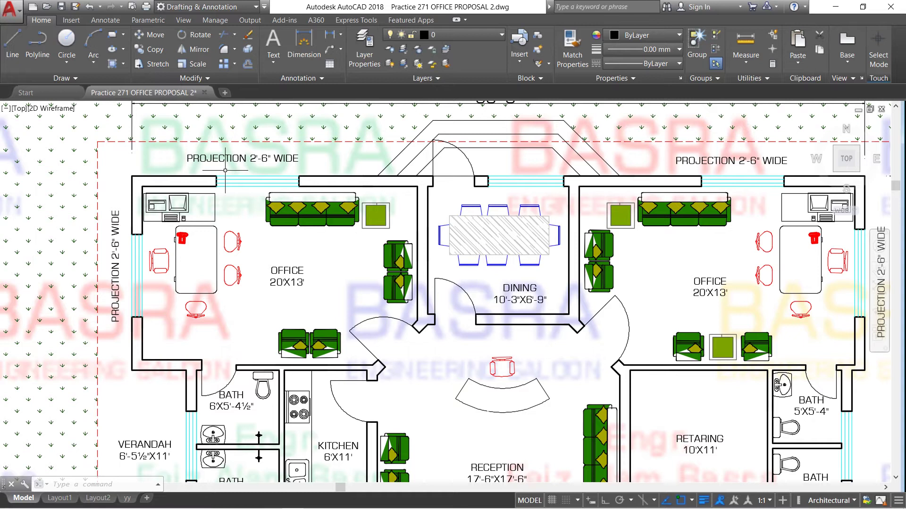
pyautogui.scroll(-2, 184, 160)
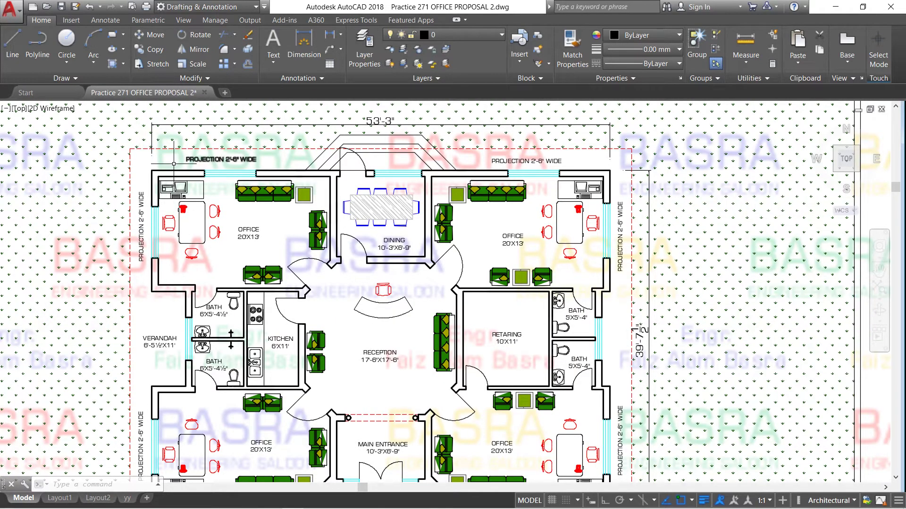
pyautogui.scroll(2, 173, 155)
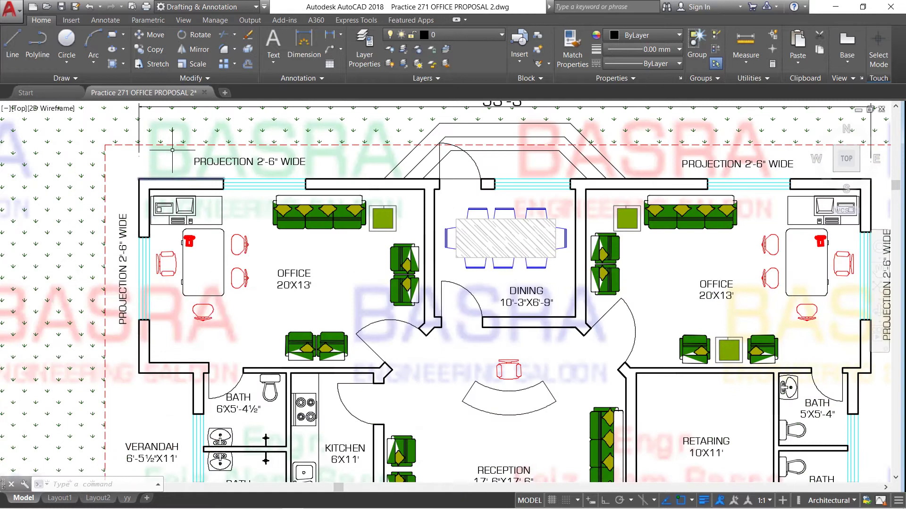
pyautogui.scroll(-3, 165, 158)
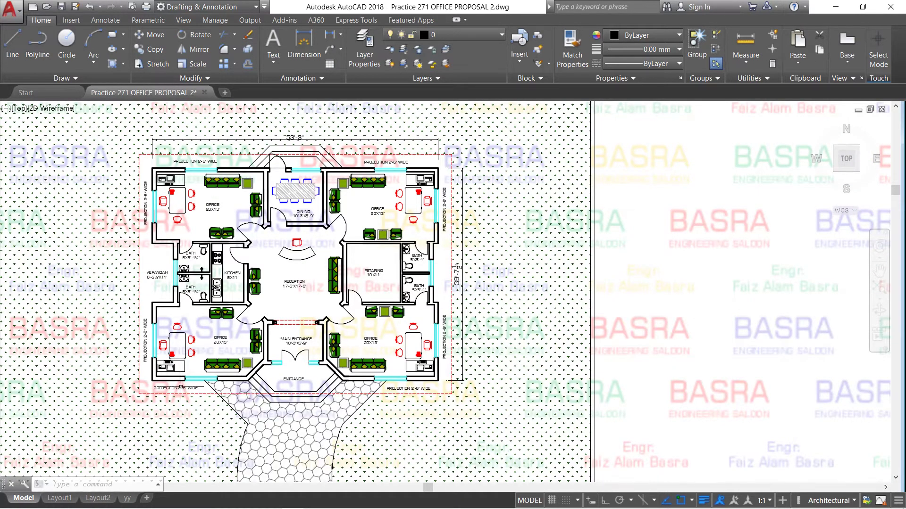
pyautogui.scroll(4, 163, 282)
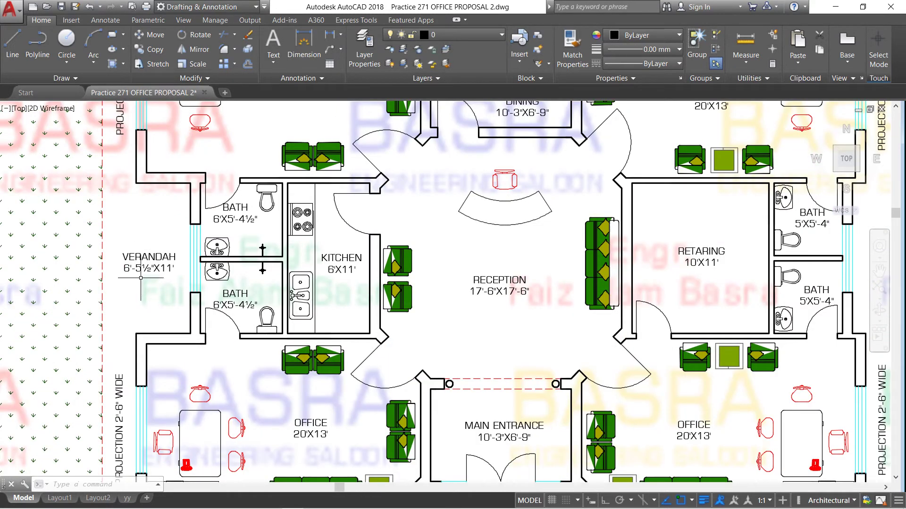
pyautogui.scroll(-2, 141, 279)
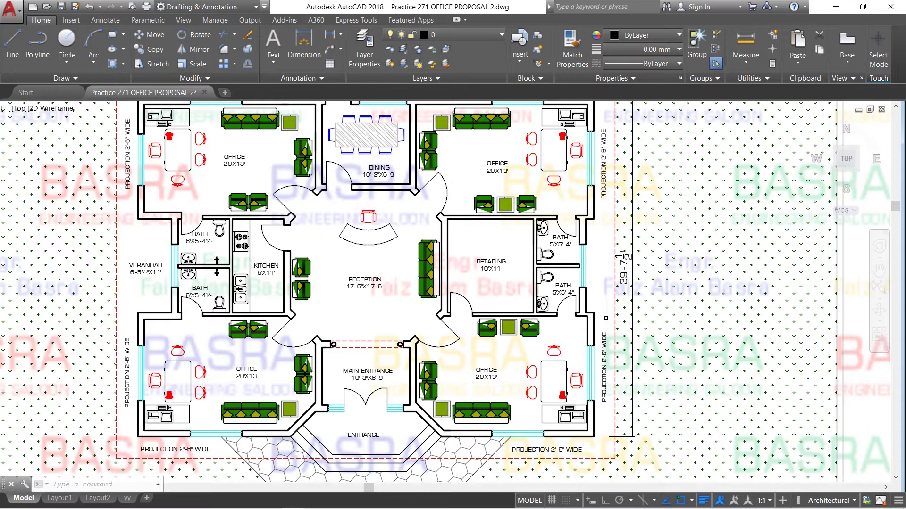
pyautogui.scroll(-2, 498, 259)
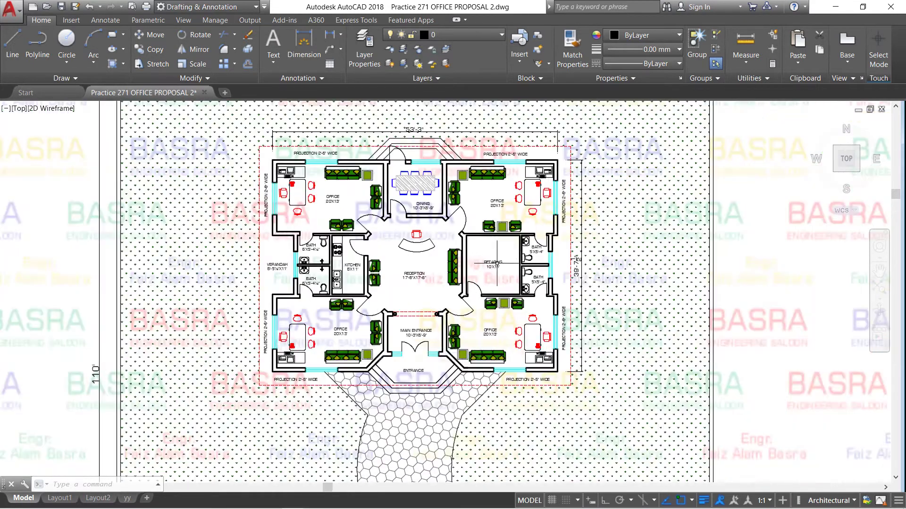
# - Examine the furniture layout of the two rear offices, including the desks, chairs, computer counters, sofas and side tables
pyautogui.scroll(3, 361, 167)
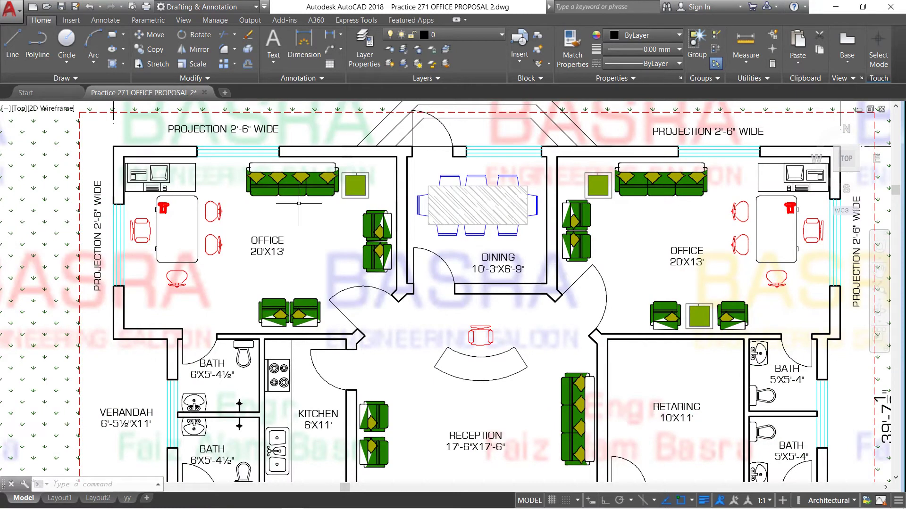
pyautogui.scroll(-2, 299, 203)
pyautogui.scroll(2, 275, 211)
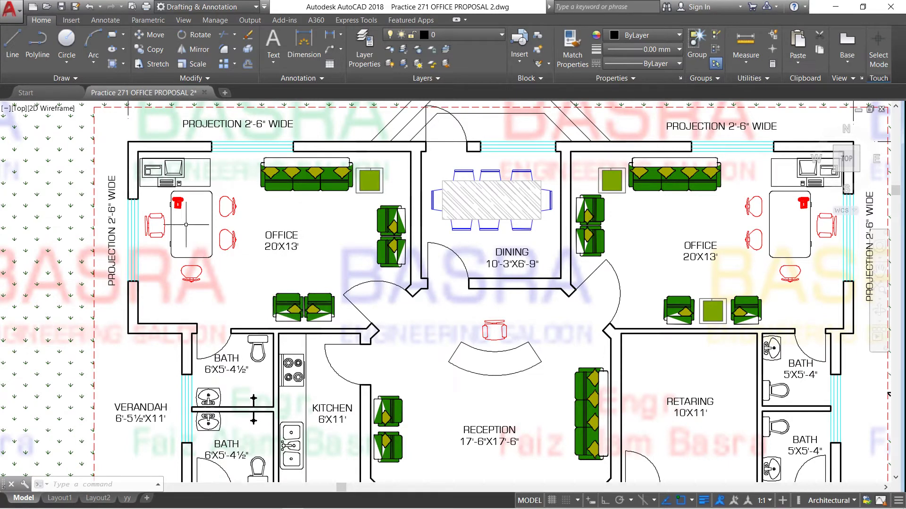
pyautogui.scroll(2, 159, 203)
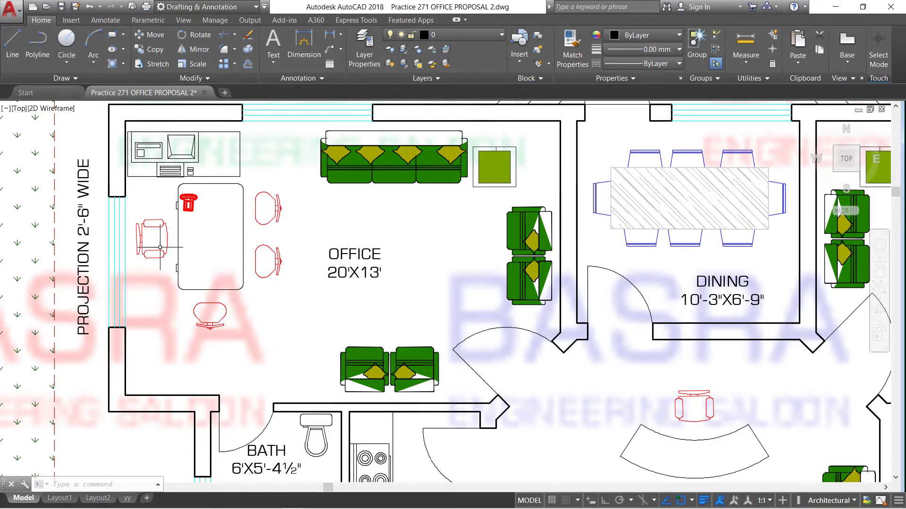
pyautogui.scroll(-2, 173, 249)
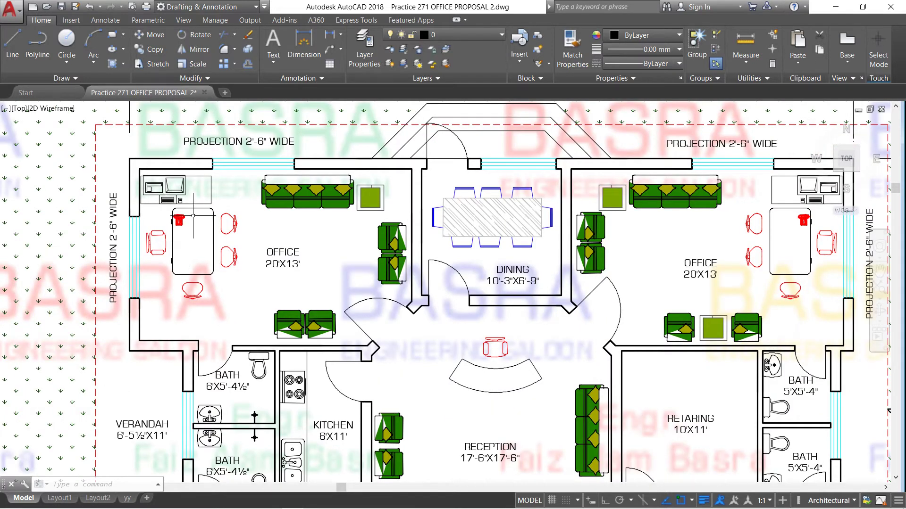
pyautogui.scroll(-2, 191, 236)
pyautogui.scroll(2, 587, 213)
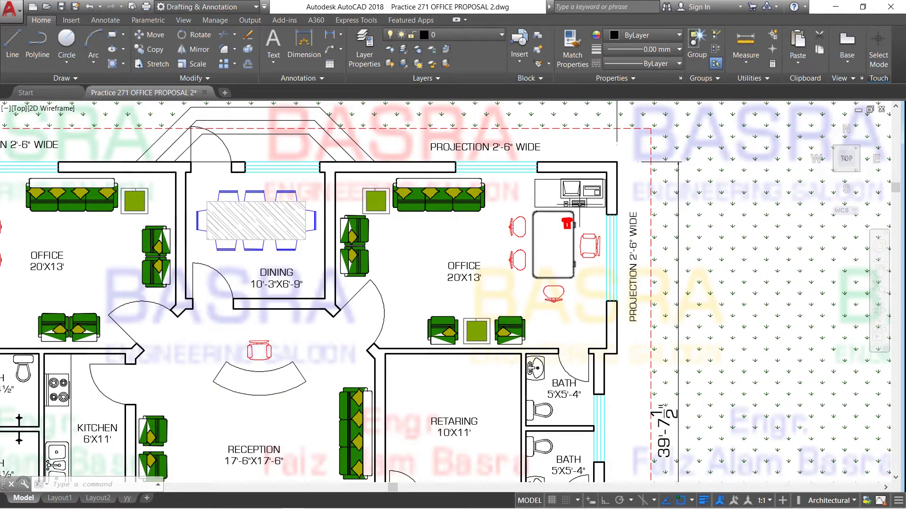
pyautogui.scroll(2, 588, 194)
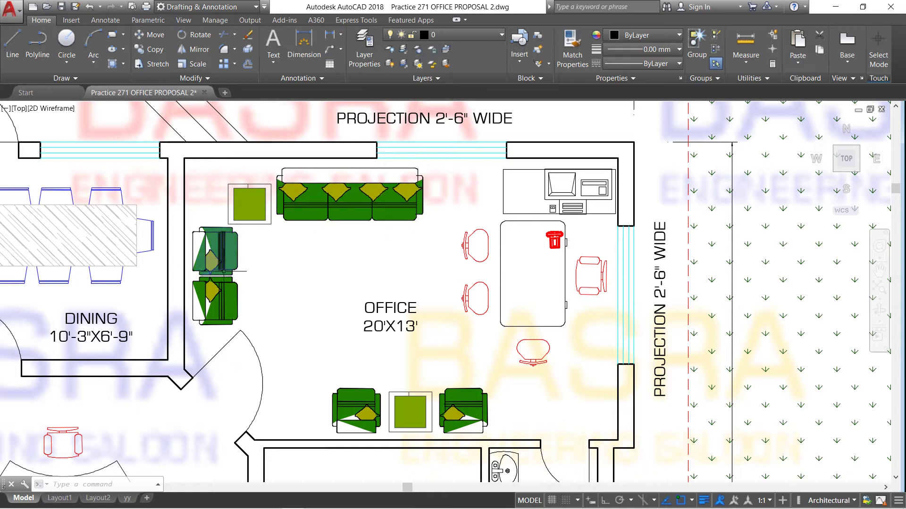
pyautogui.scroll(-5, 239, 221)
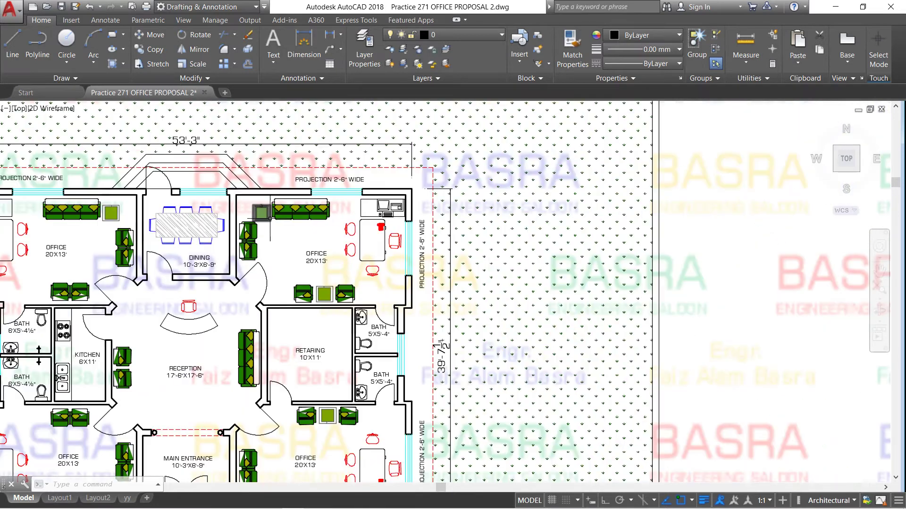
# - Examine the reception's furniture, covering the curved counter, the long sofa by the retiring room and the seats beside the kitchen
pyautogui.scroll(-2, 271, 219)
pyautogui.scroll(2, 166, 223)
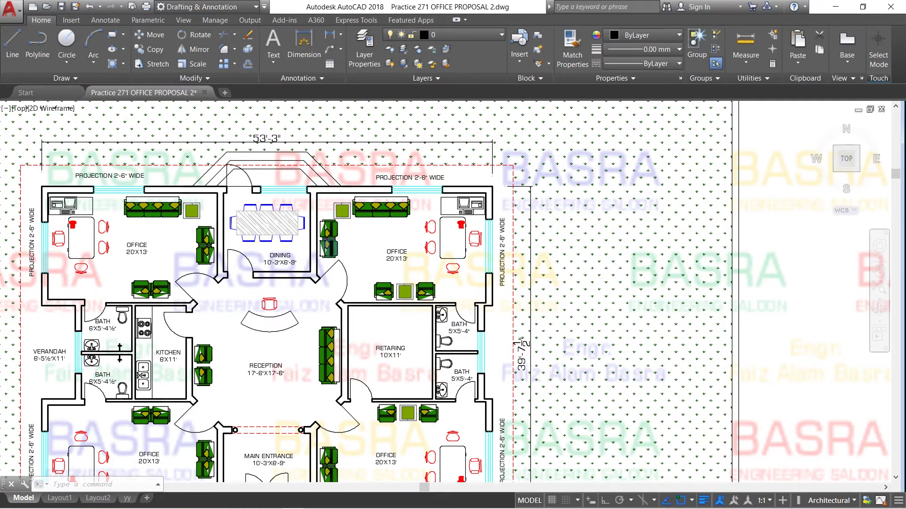
pyautogui.scroll(-2, 315, 247)
pyautogui.scroll(2, 288, 314)
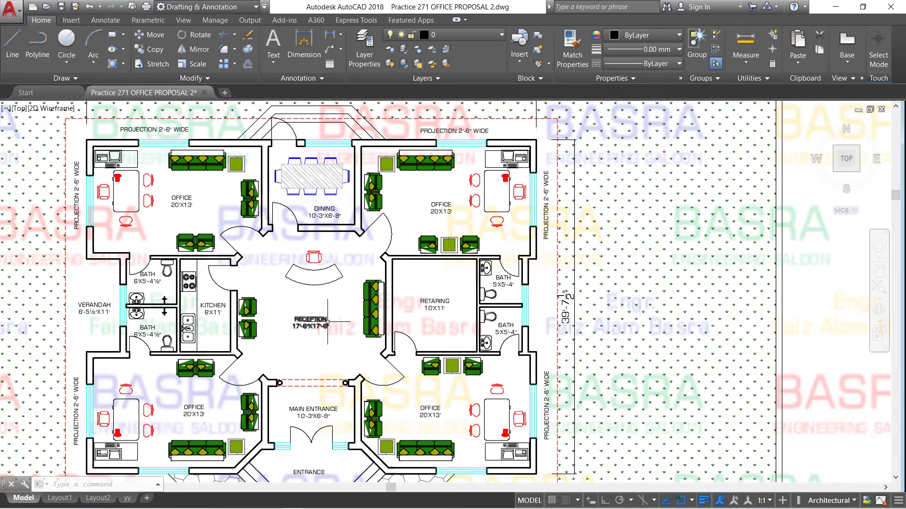
pyautogui.scroll(2, 367, 330)
pyautogui.click(378, 289)
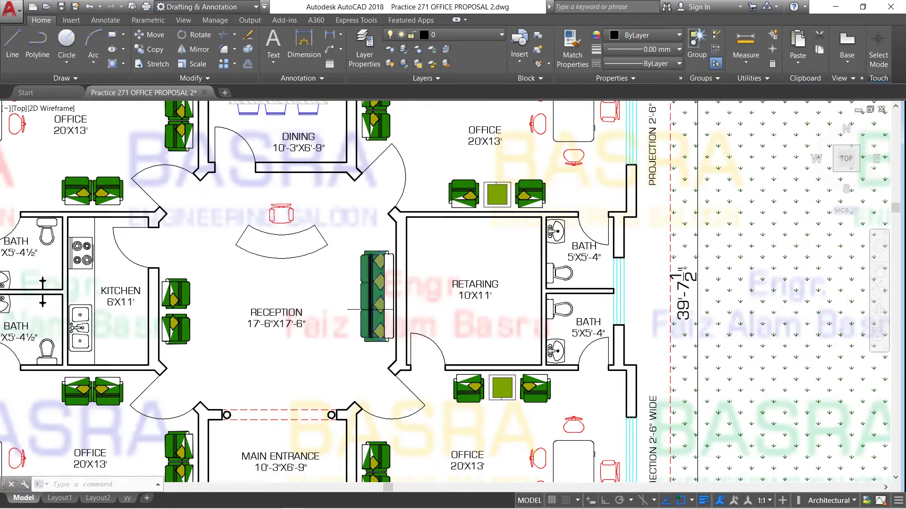
pyautogui.press('Escape')
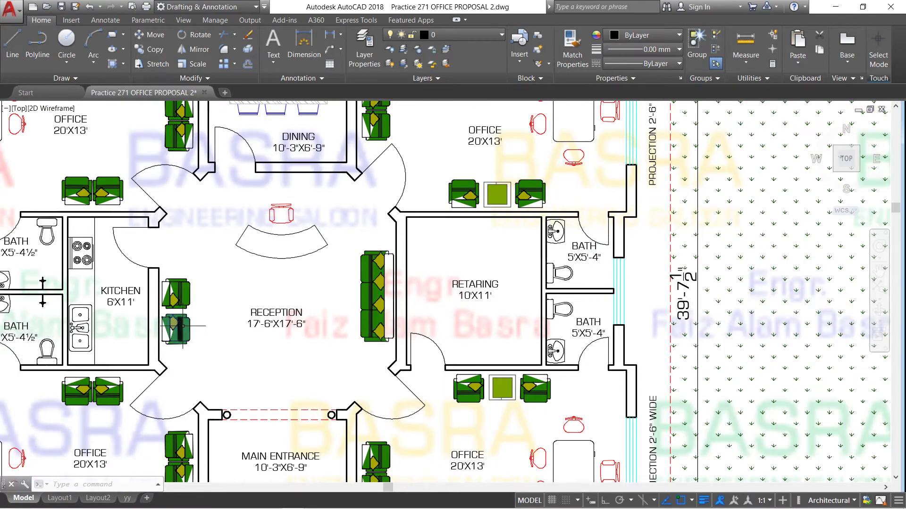
pyautogui.scroll(-2, 187, 315)
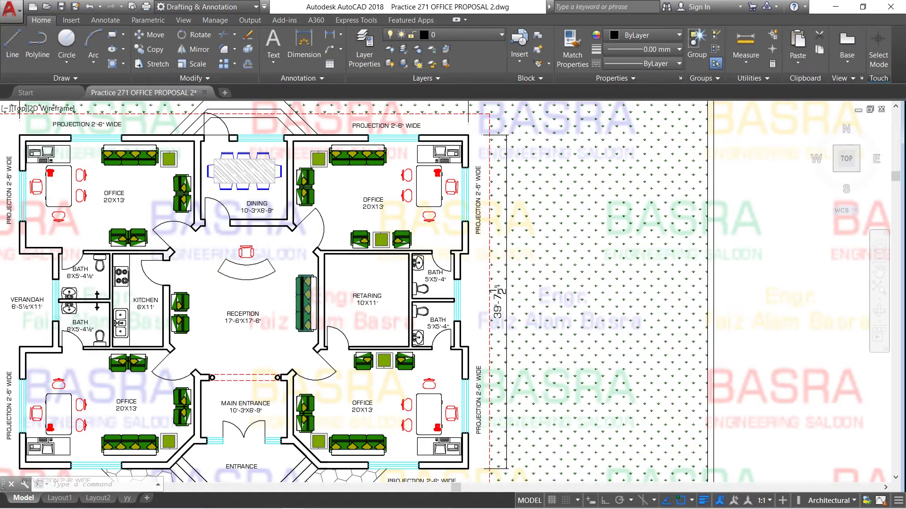
# - Examine the main entrance with its columns and double door, and the furniture layout of the southwest office
pyautogui.scroll(-2, 290, 299)
pyautogui.scroll(4, 236, 354)
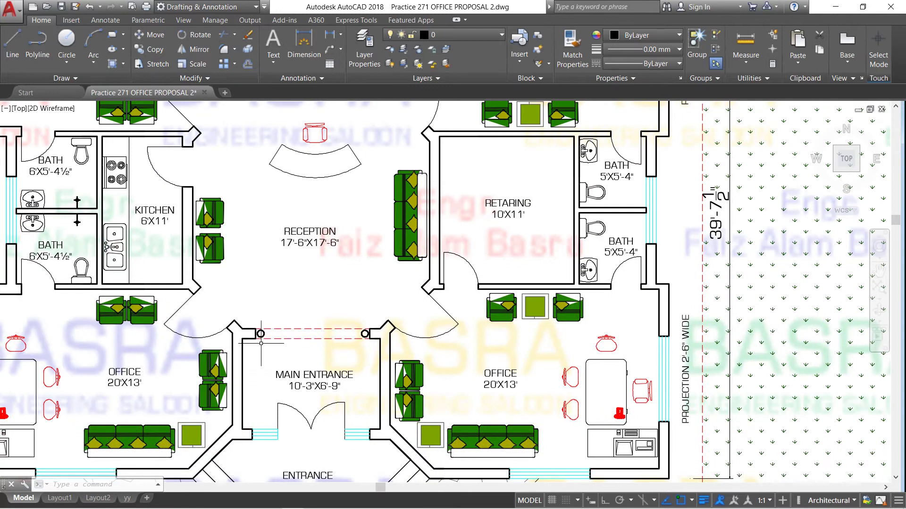
pyautogui.scroll(-2, 265, 282)
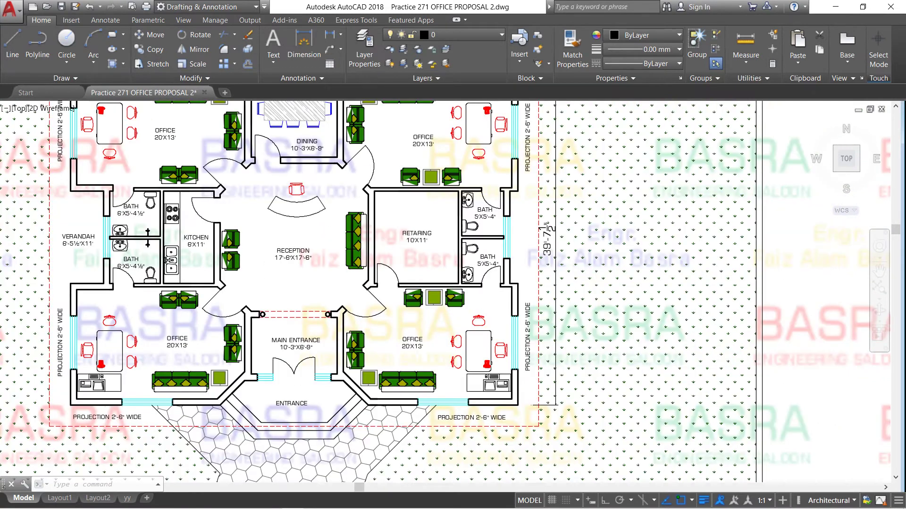
pyautogui.scroll(2, 106, 384)
pyautogui.scroll(-2, 141, 367)
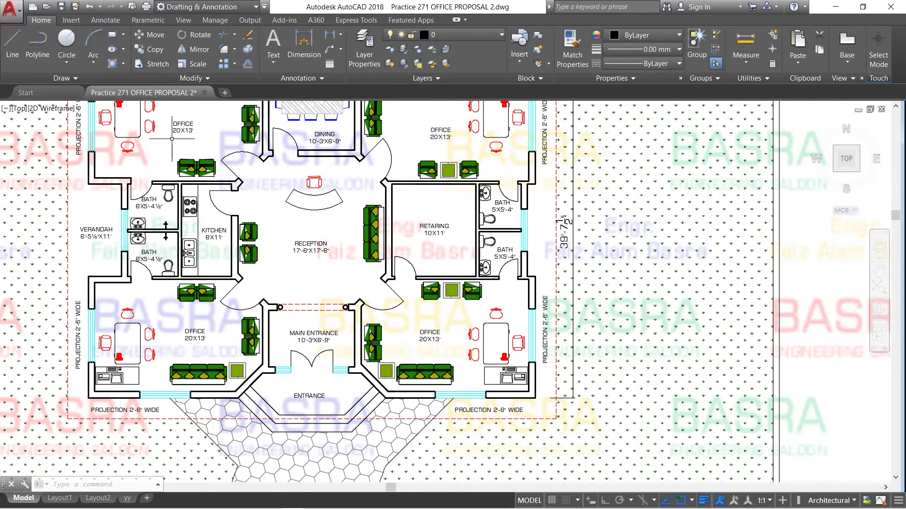
pyautogui.scroll(4, 105, 401)
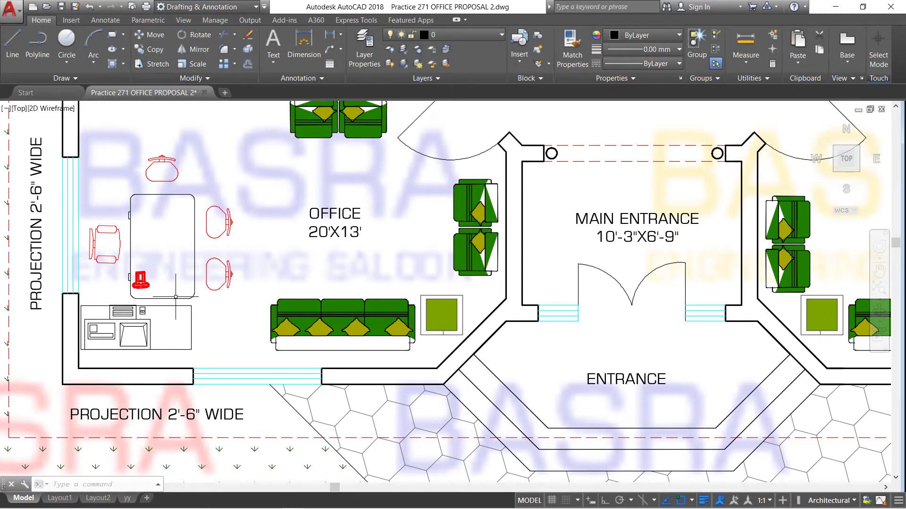
# - Examine the southeast office's furniture, including the desk, chairs, computer counter, sofas and side tables, against the matching southwest office
pyautogui.scroll(-2, 308, 326)
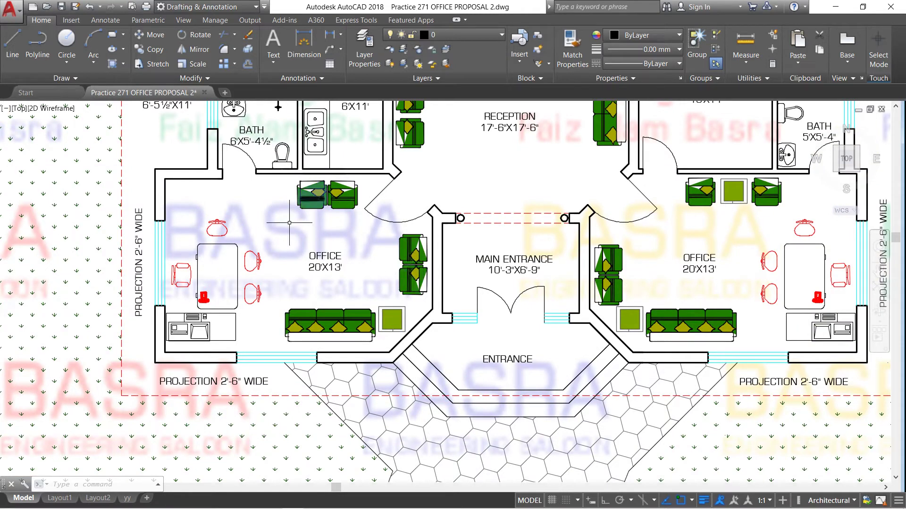
pyautogui.scroll(-2, 286, 233)
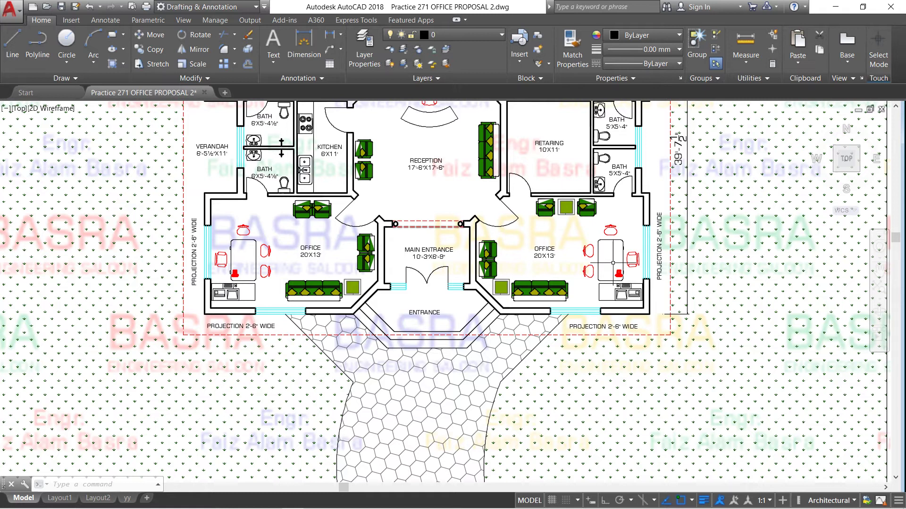
pyautogui.scroll(2, 670, 265)
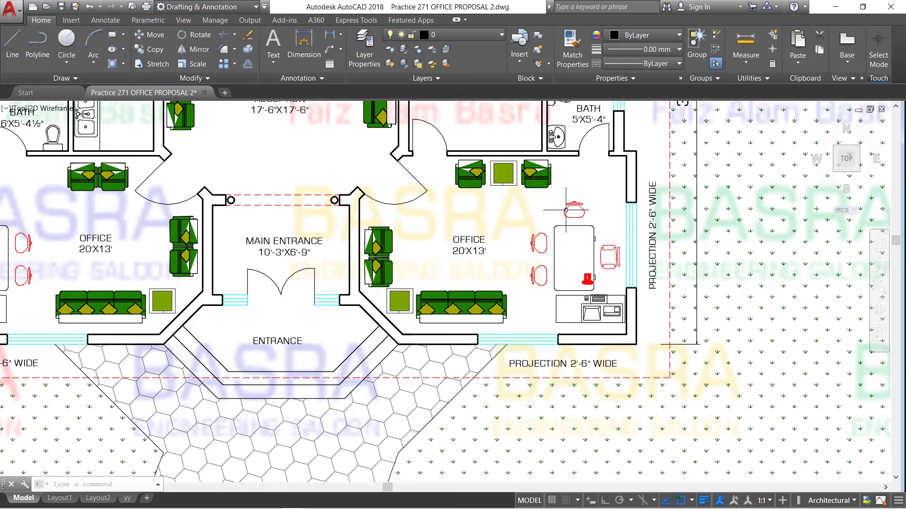
pyautogui.scroll(2, 533, 271)
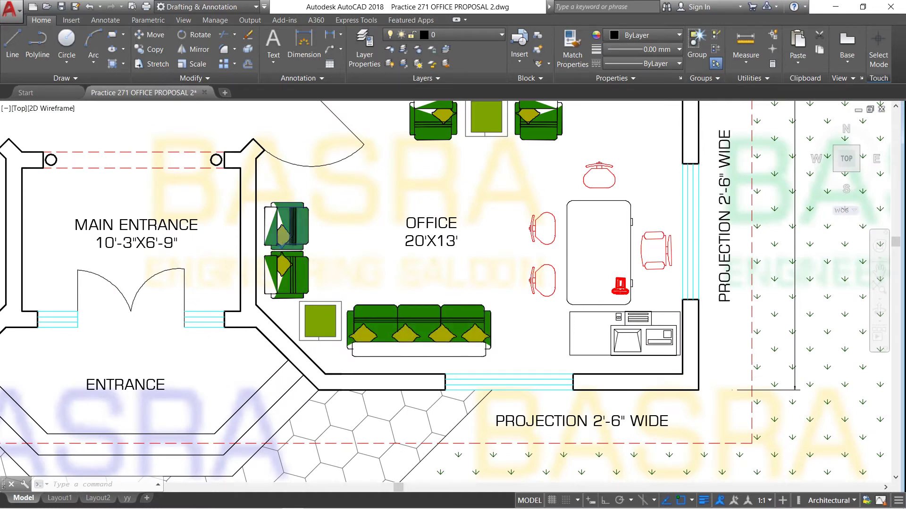
pyautogui.scroll(-4, 329, 247)
pyautogui.scroll(-2, 403, 221)
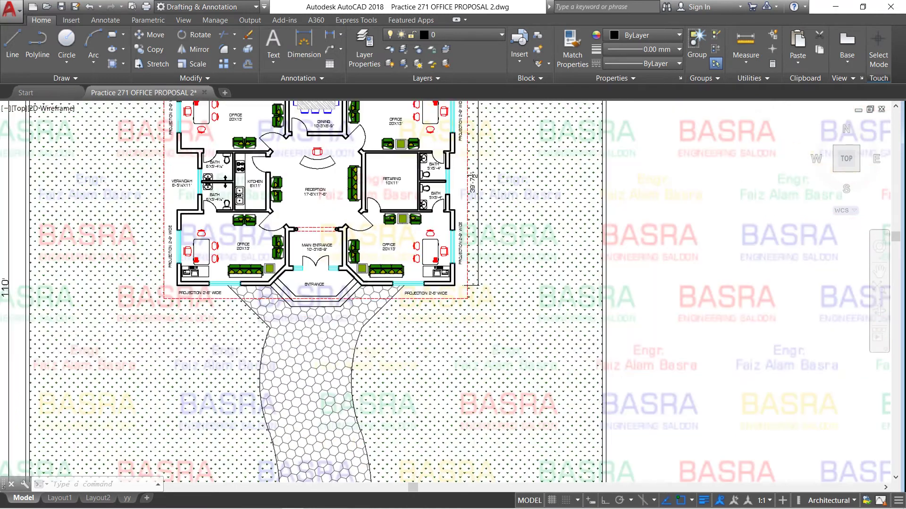
# - Examine the long reception sofa beside the retiring room, the seats by the kitchen and the desk area of the southwest office
pyautogui.scroll(4, 342, 164)
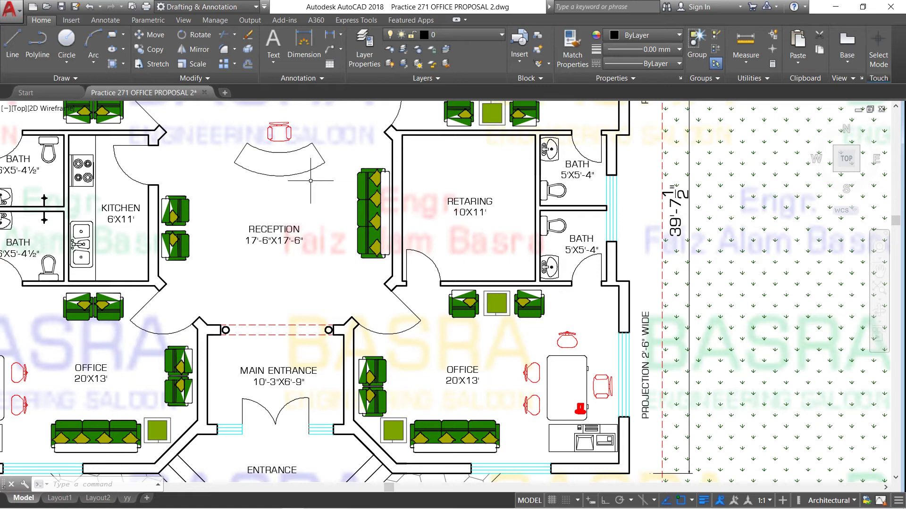
pyautogui.scroll(-2, 310, 181)
pyautogui.scroll(4, 330, 186)
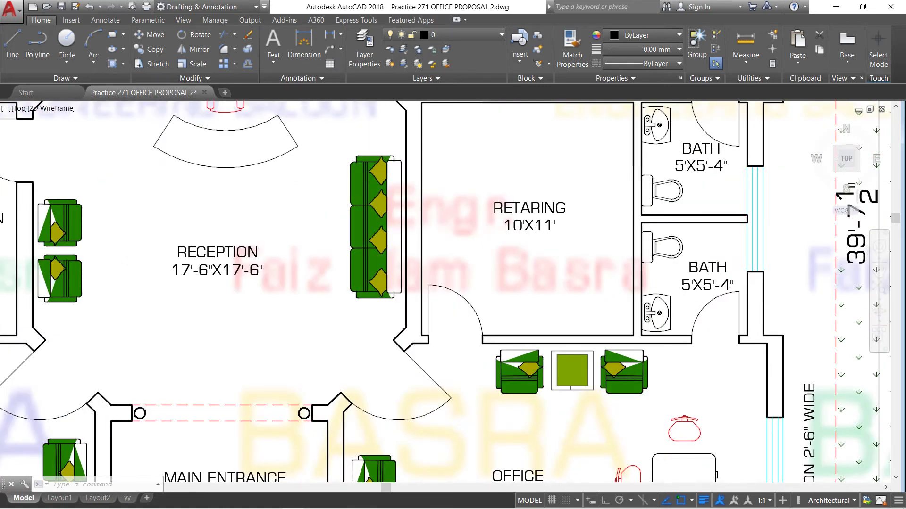
pyautogui.scroll(2, 357, 184)
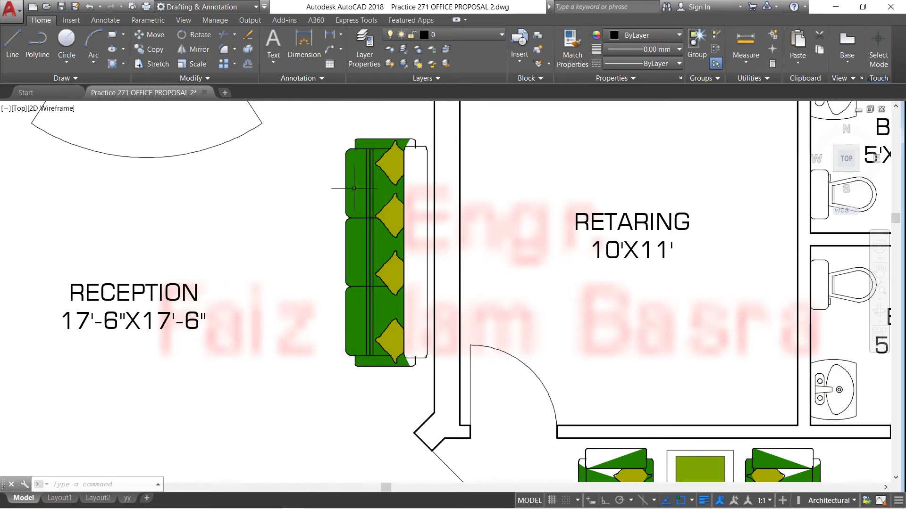
pyautogui.scroll(-4, 357, 195)
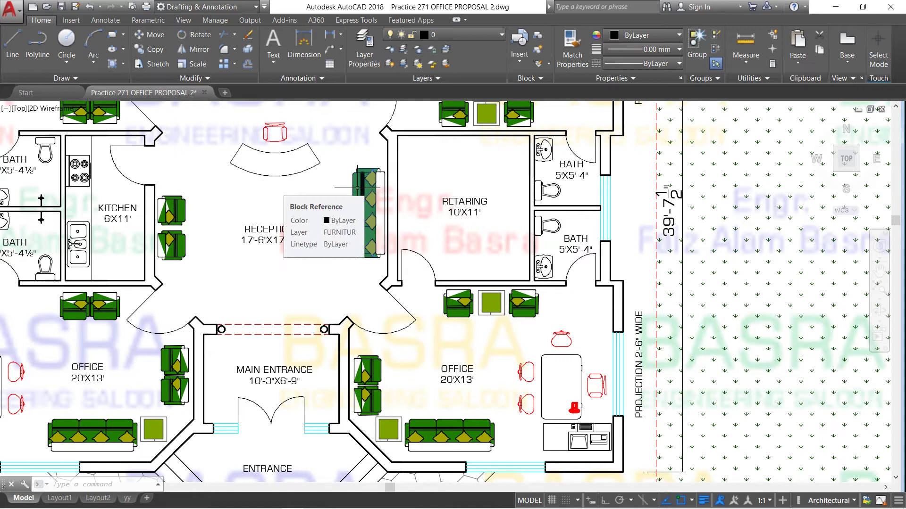
pyautogui.scroll(-2, 357, 188)
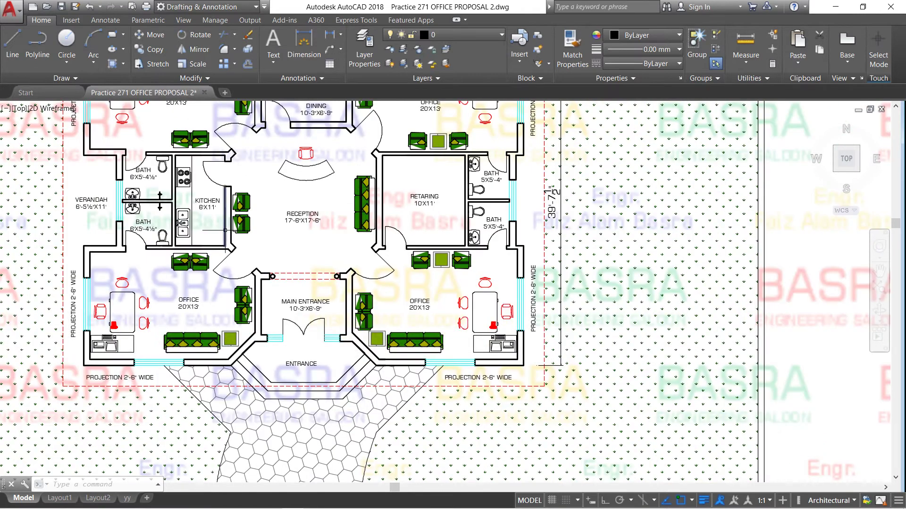
pyautogui.scroll(2, 226, 231)
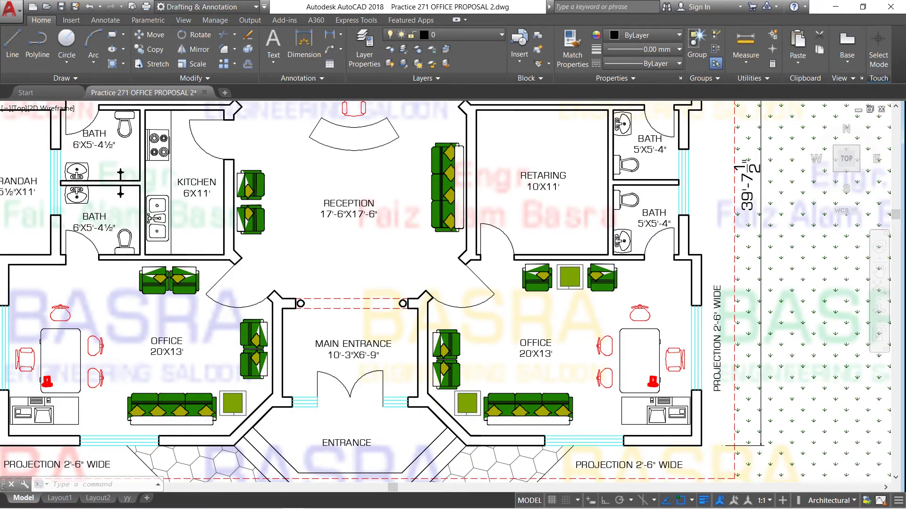
pyautogui.scroll(-2, 237, 326)
pyautogui.scroll(4, 146, 349)
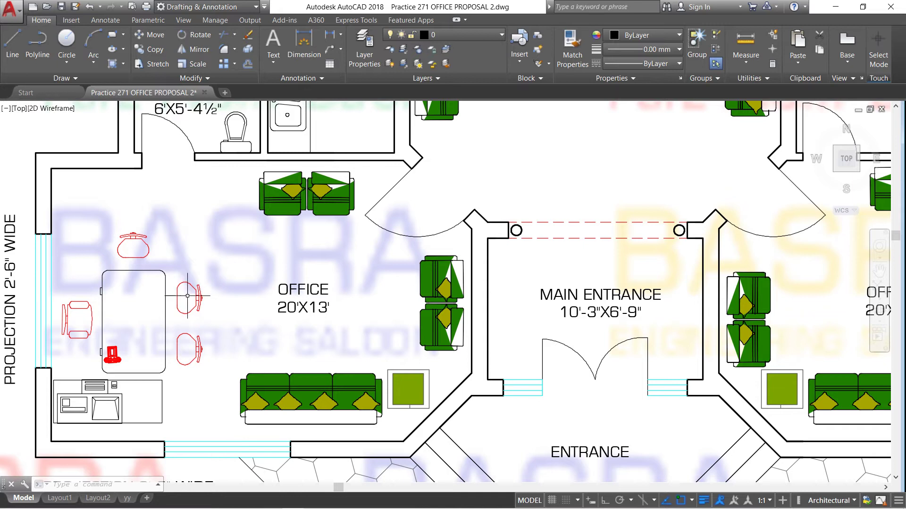
# - Examine the whole 110' x 110' site, following the curved paved walkway from the gate to the main entrance and the surrounding lawn
pyautogui.scroll(-2, 188, 295)
pyautogui.scroll(-5, 187, 296)
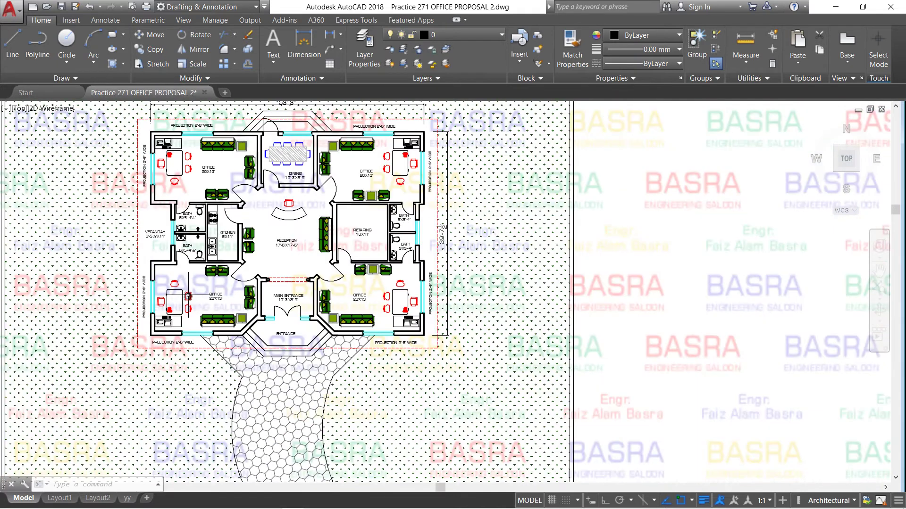
pyautogui.scroll(-2, 243, 264)
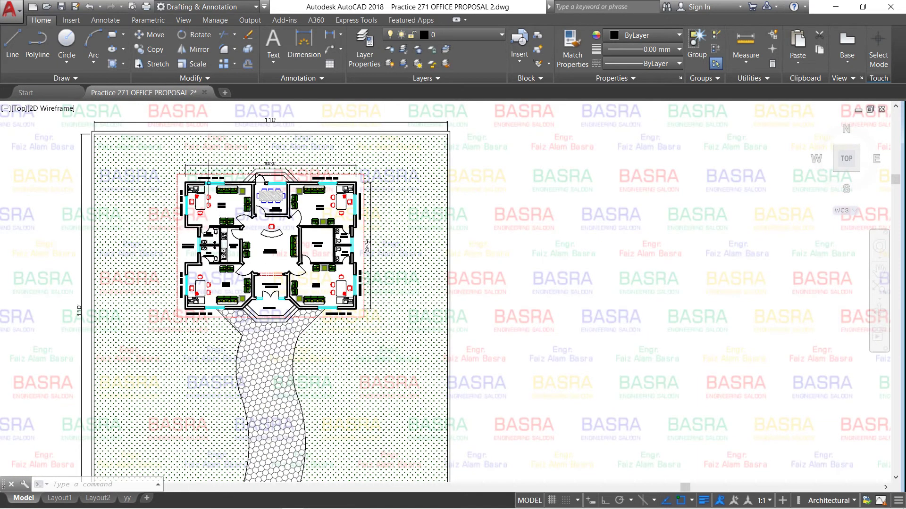
pyautogui.scroll(2, 199, 177)
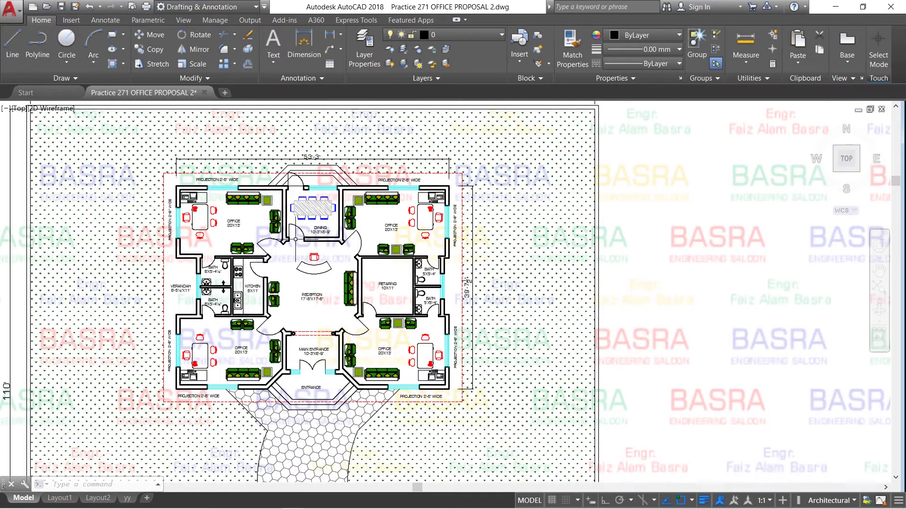
pyautogui.scroll(-2, 305, 242)
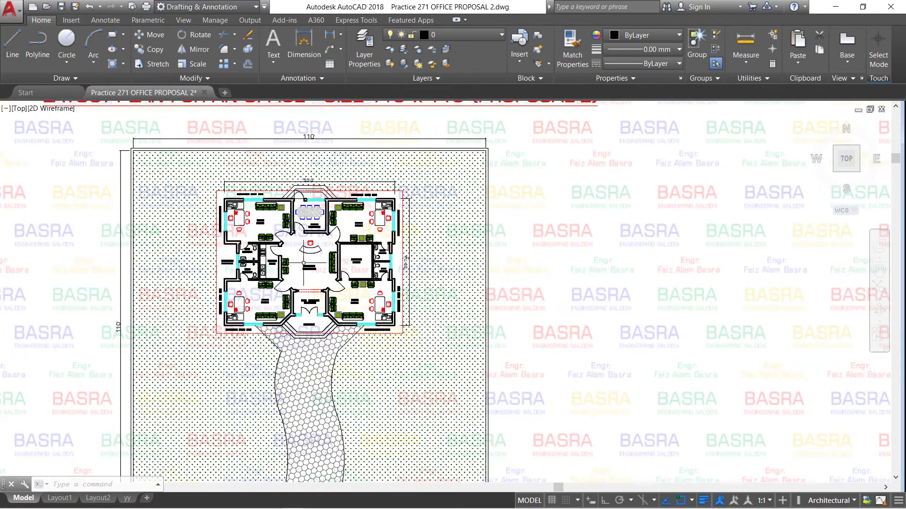
pyautogui.scroll(-2, 301, 283)
pyautogui.scroll(4, 302, 371)
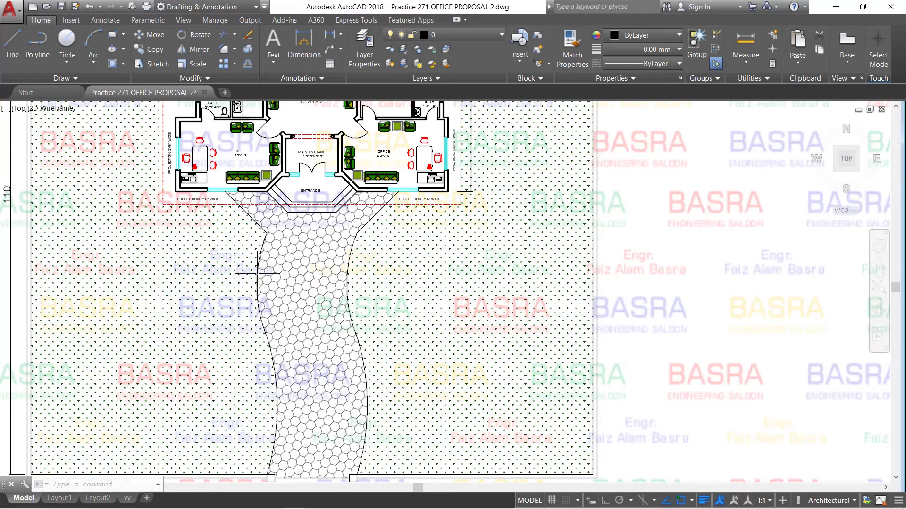
pyautogui.scroll(-2, 274, 331)
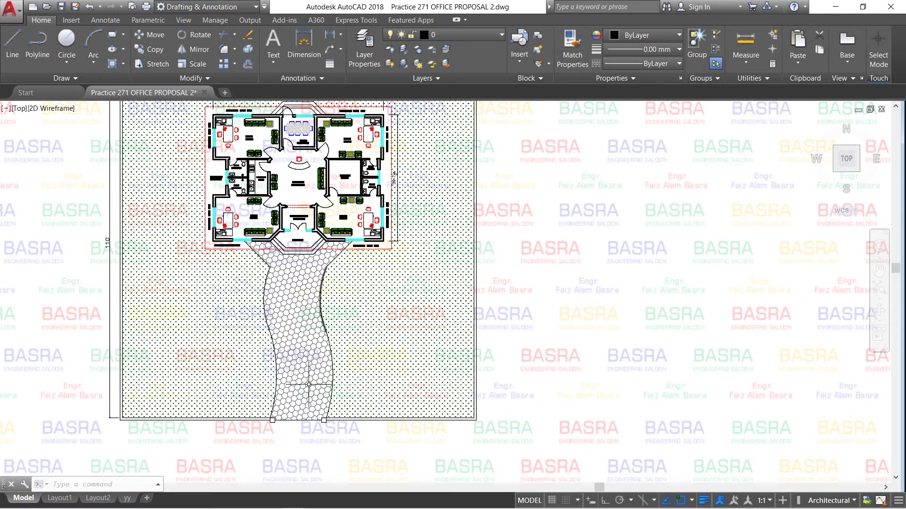
pyautogui.scroll(4, 309, 385)
pyautogui.scroll(-2, 299, 304)
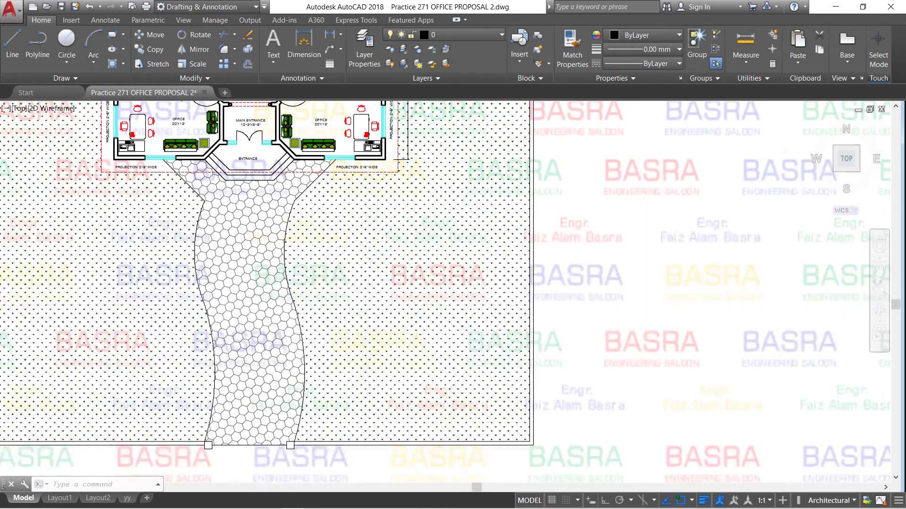
# - Change the colour of the lawn's GRASS hatch to Green
pyautogui.click(149, 216)
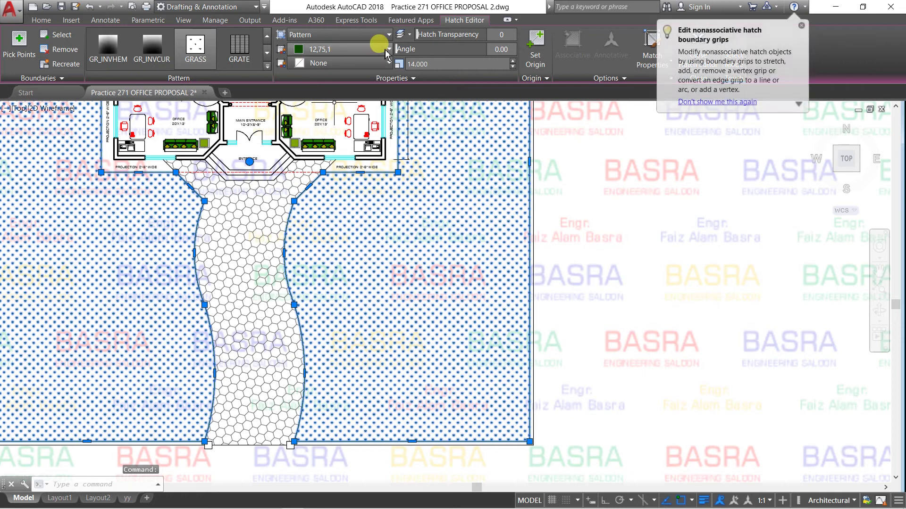
pyautogui.click(388, 49)
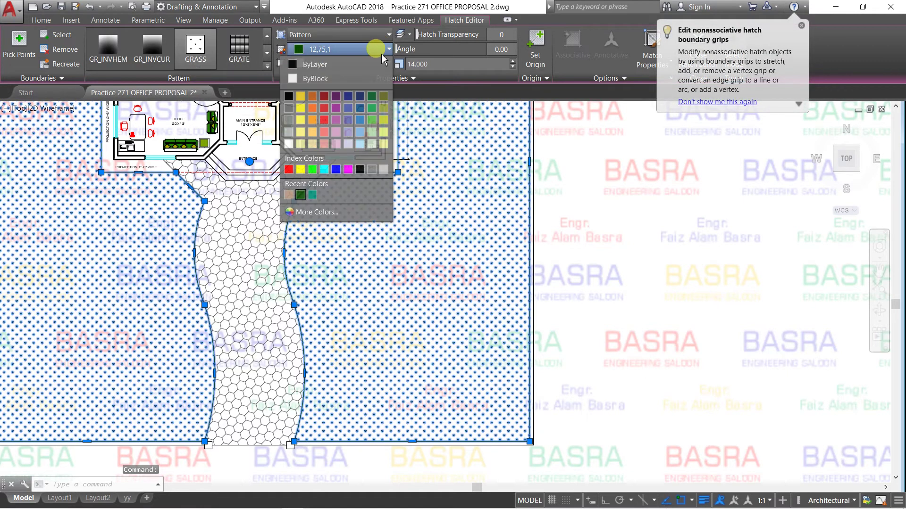
pyautogui.click(312, 169)
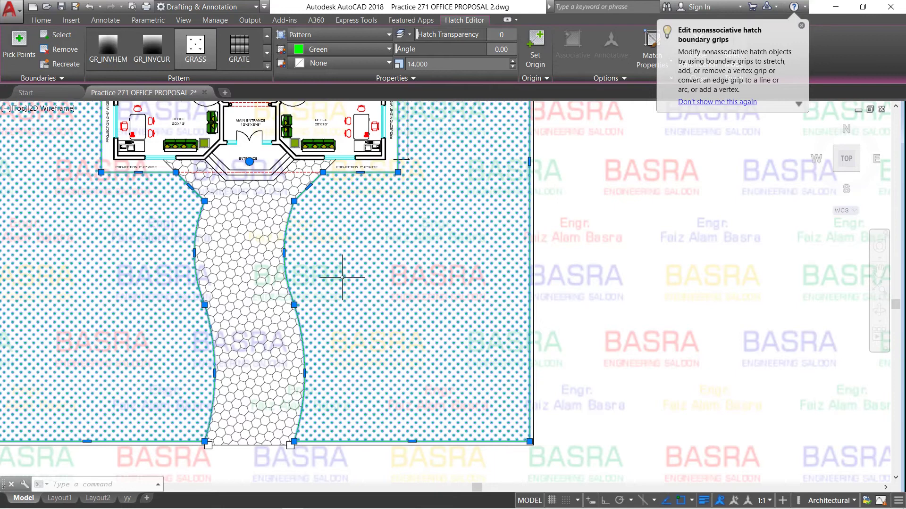
pyautogui.press('Escape')
pyautogui.scroll(-6, 342, 277)
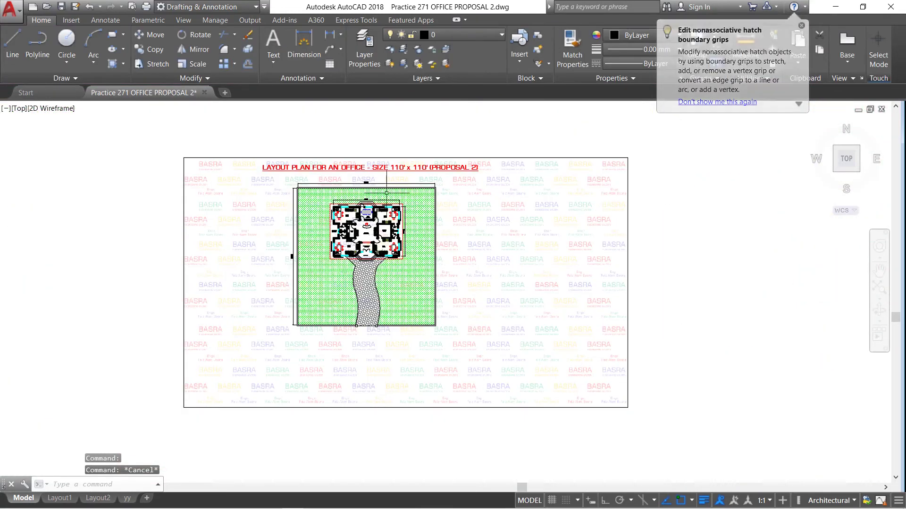
# - Change the colour of the lawn's GRASS hatch to Magenta
pyautogui.scroll(4, 386, 193)
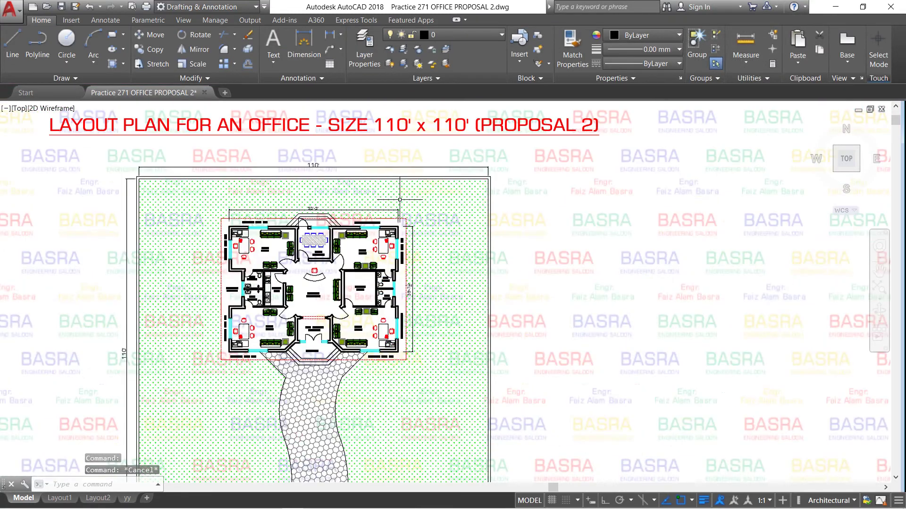
pyautogui.click(399, 199)
pyautogui.click(389, 49)
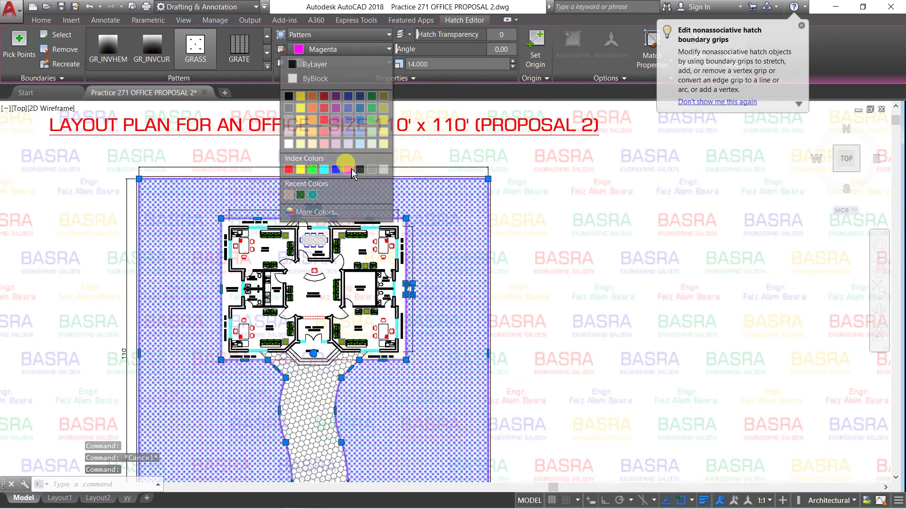
pyautogui.click(350, 170)
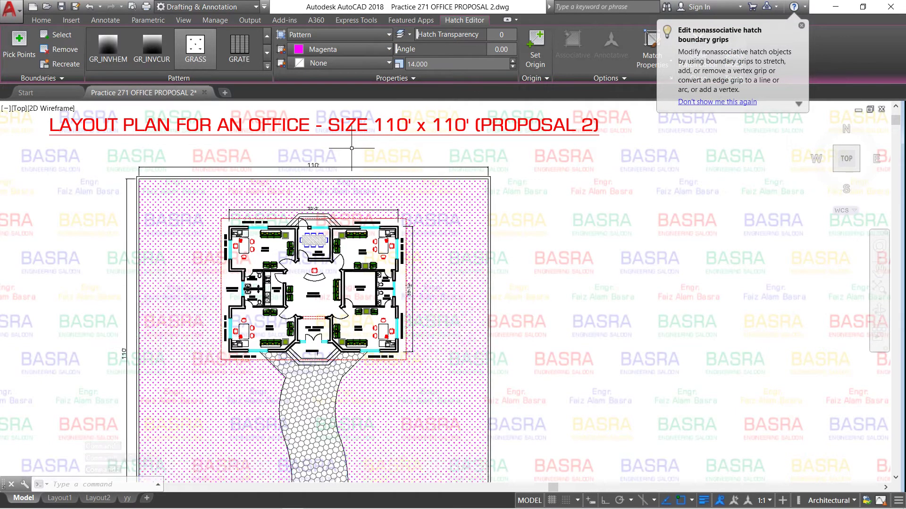
pyautogui.press('Escape')
pyautogui.press('Escape')
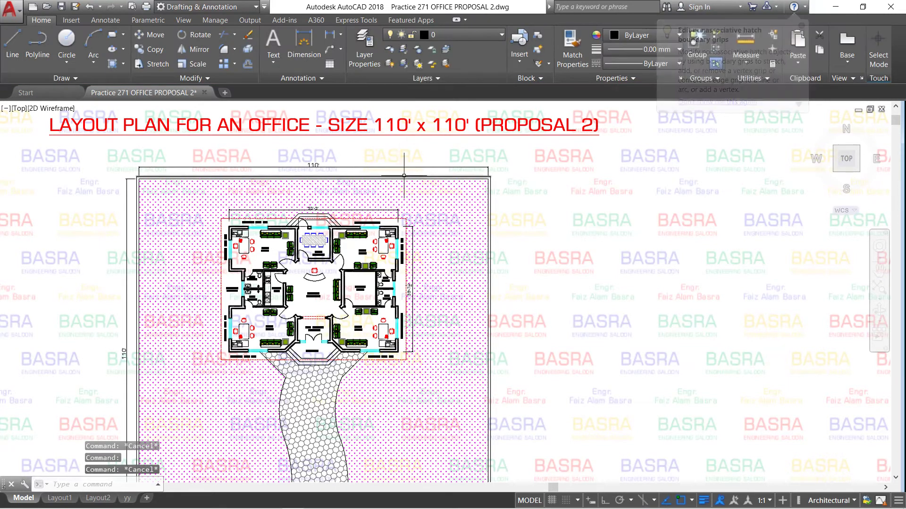
# - Set the lawn's GRASS hatch to the dark green colour 19,103,52
pyautogui.click(404, 176)
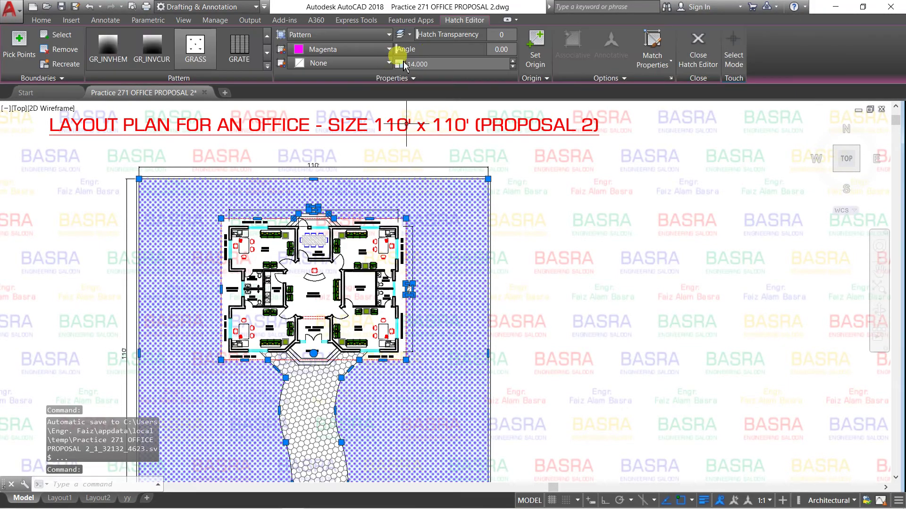
pyautogui.click(372, 49)
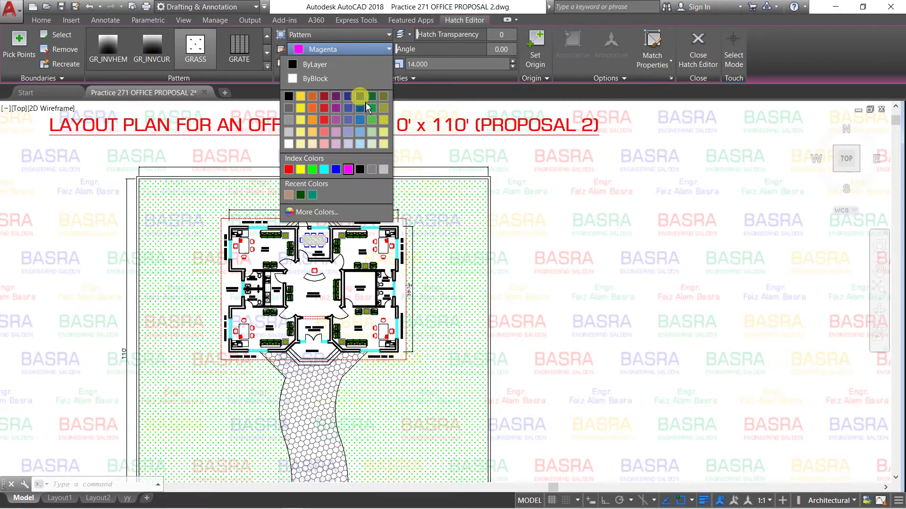
pyautogui.click(371, 96)
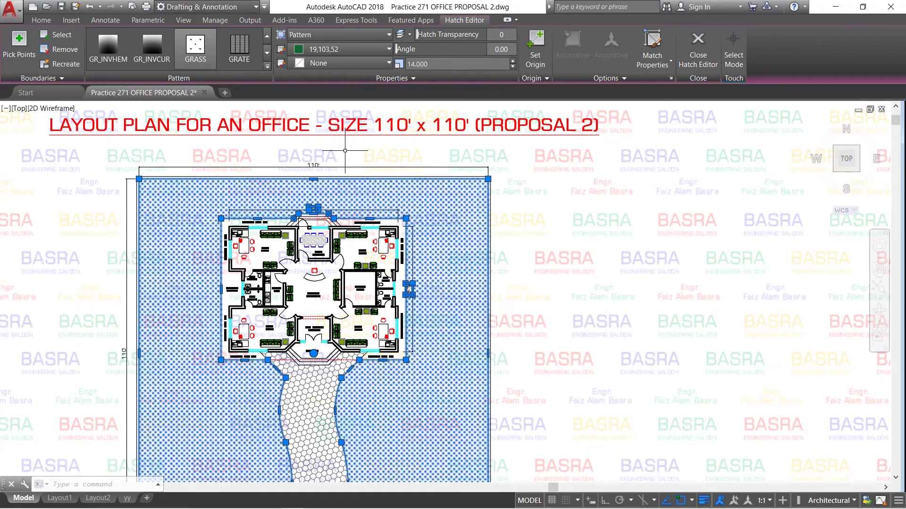
pyautogui.press('Escape')
pyautogui.scroll(-2, 321, 171)
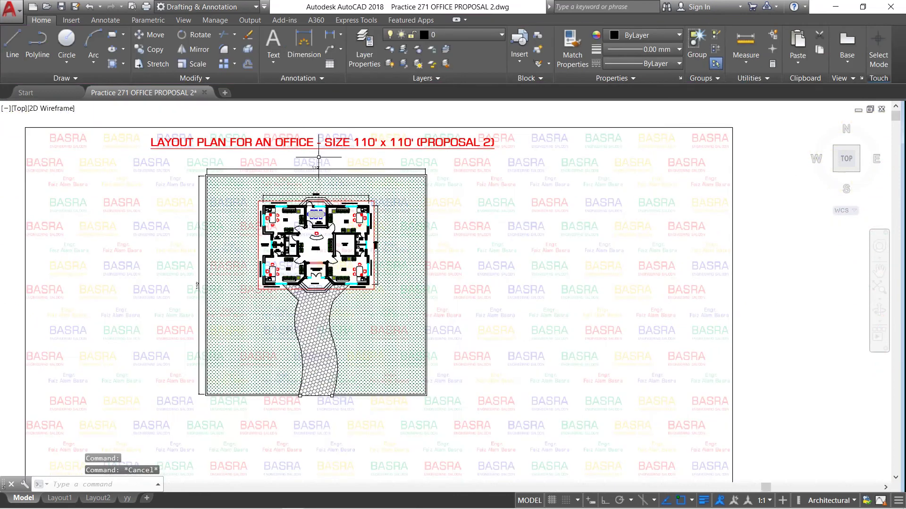
# - Change the curved walkway's hatch pattern to ANSI37
pyautogui.scroll(4, 309, 351)
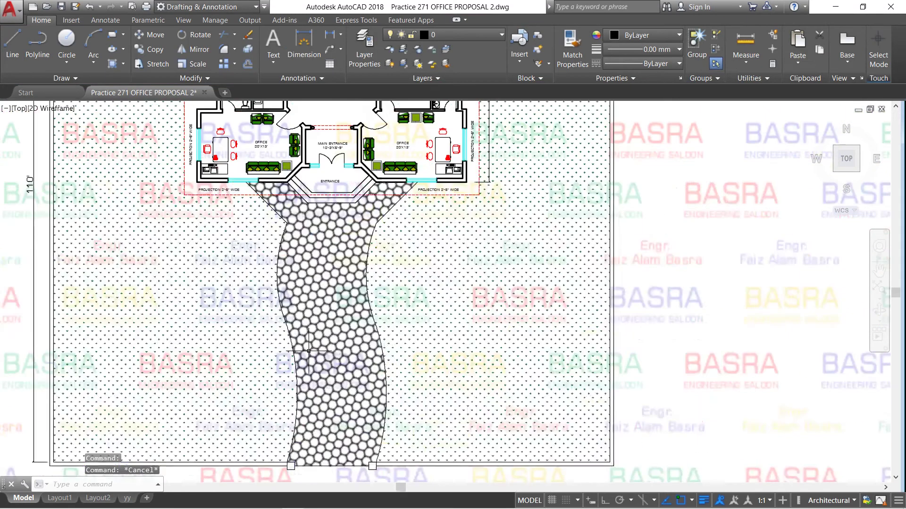
pyautogui.click(317, 283)
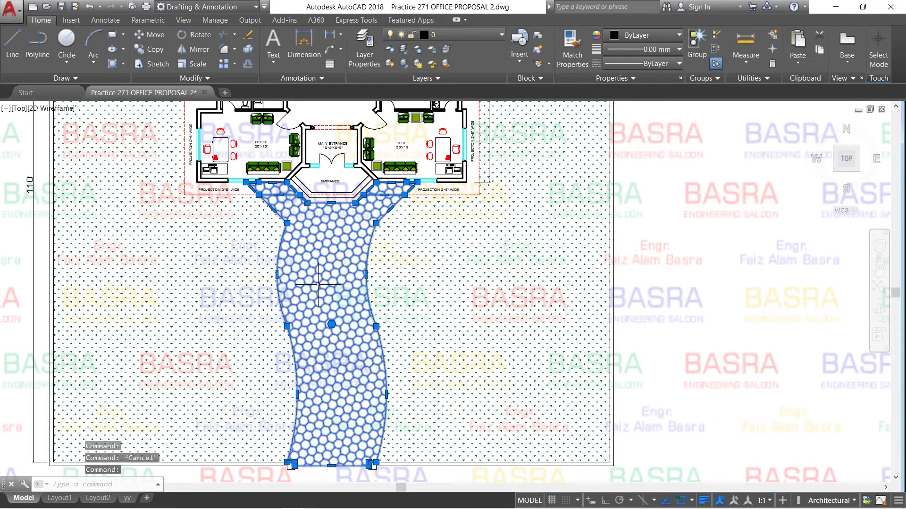
pyautogui.click(197, 60)
pyautogui.click(152, 47)
pyautogui.click(243, 61)
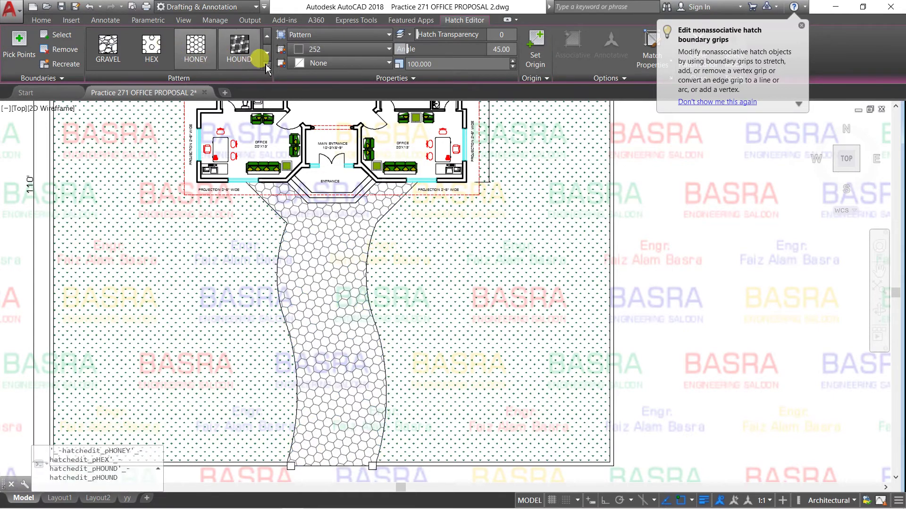
pyautogui.click(267, 66)
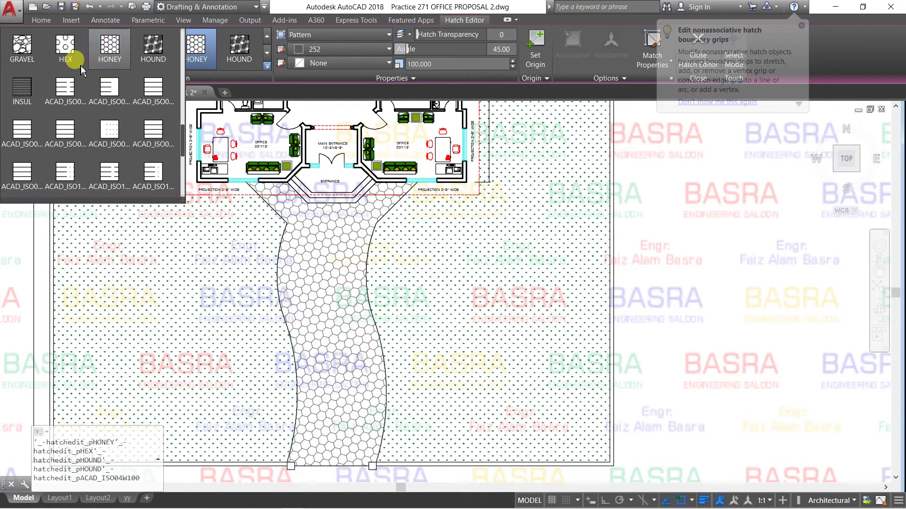
pyautogui.scroll(4, 76, 61)
pyautogui.scroll(3, 81, 66)
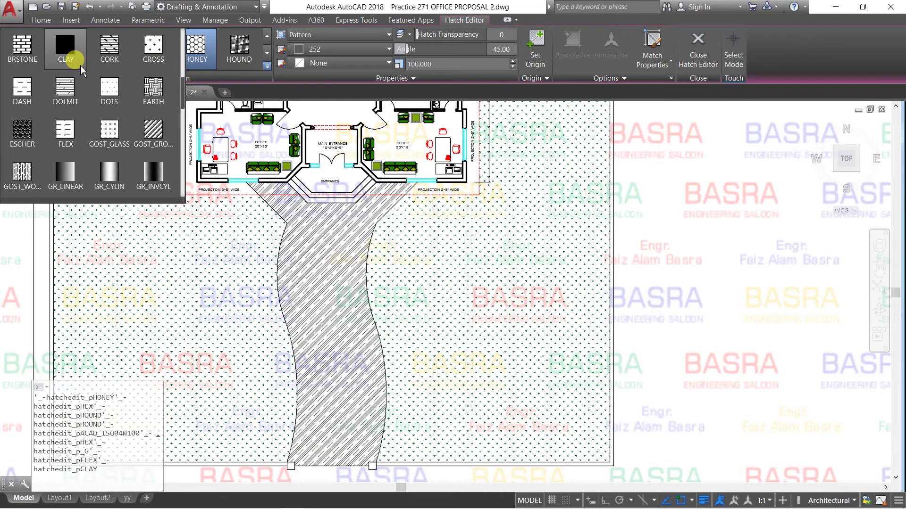
pyautogui.scroll(1, 73, 62)
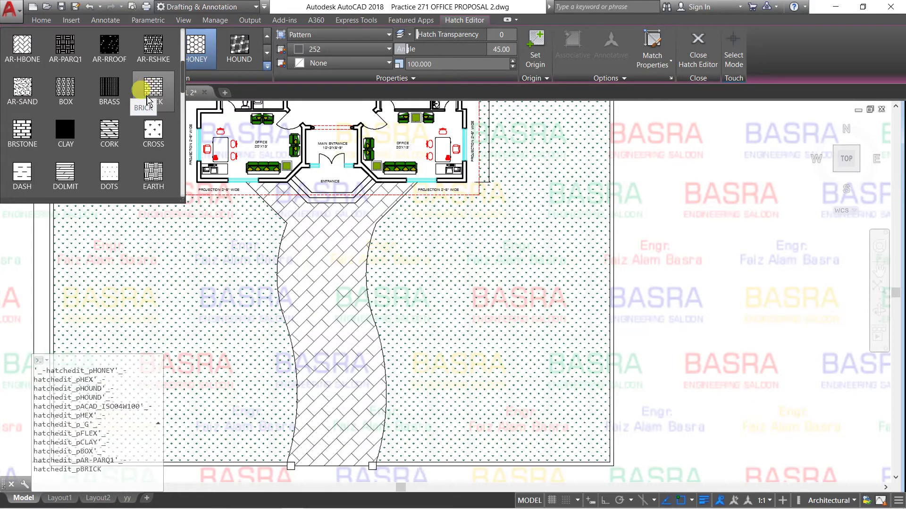
pyautogui.scroll(1, 29, 133)
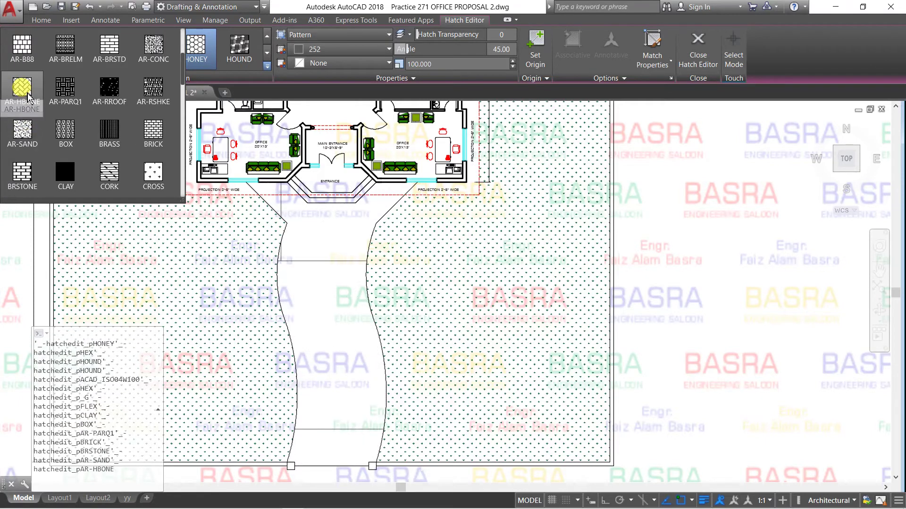
pyautogui.click(18, 60)
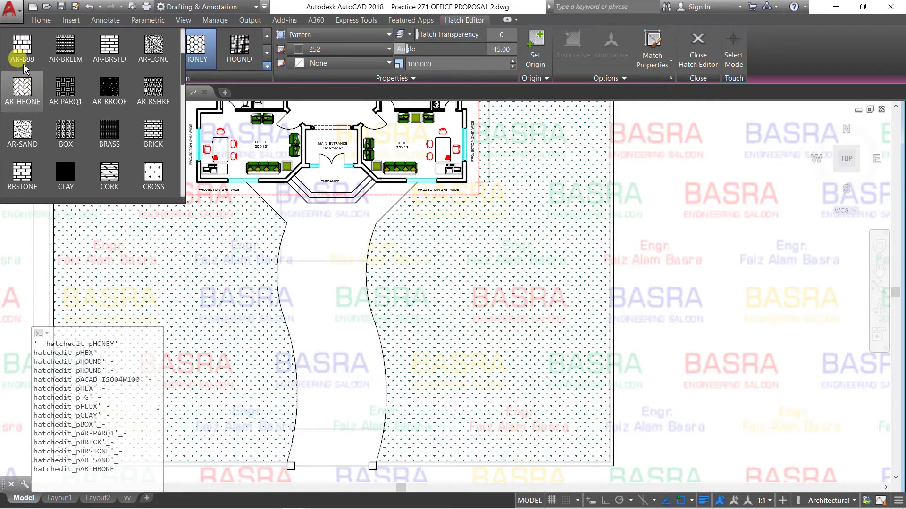
pyautogui.scroll(1, 129, 90)
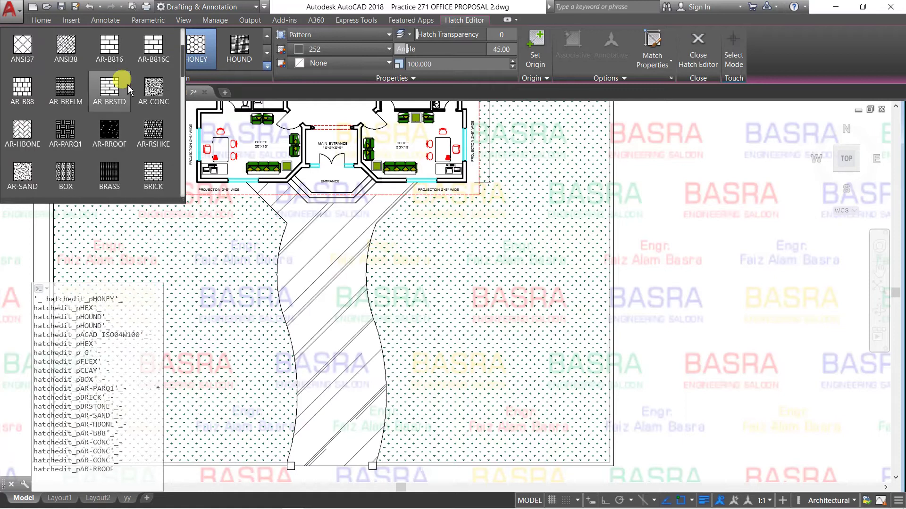
pyautogui.scroll(1, 94, 90)
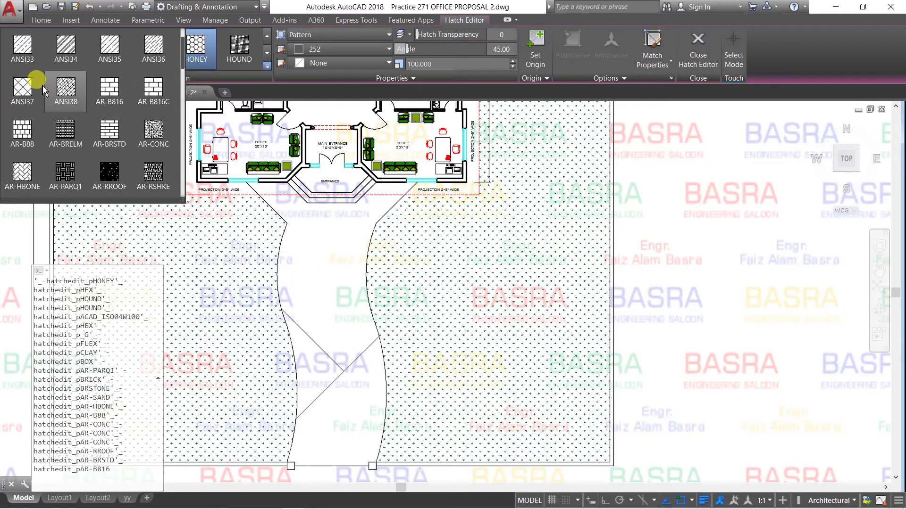
pyautogui.click(22, 88)
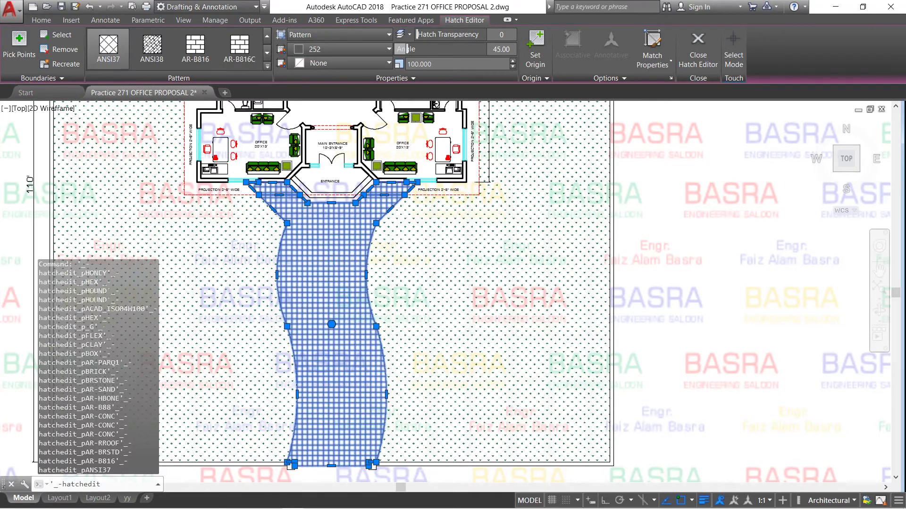
# - Set the walkway hatch's scale to 200
pyautogui.click(485, 61)
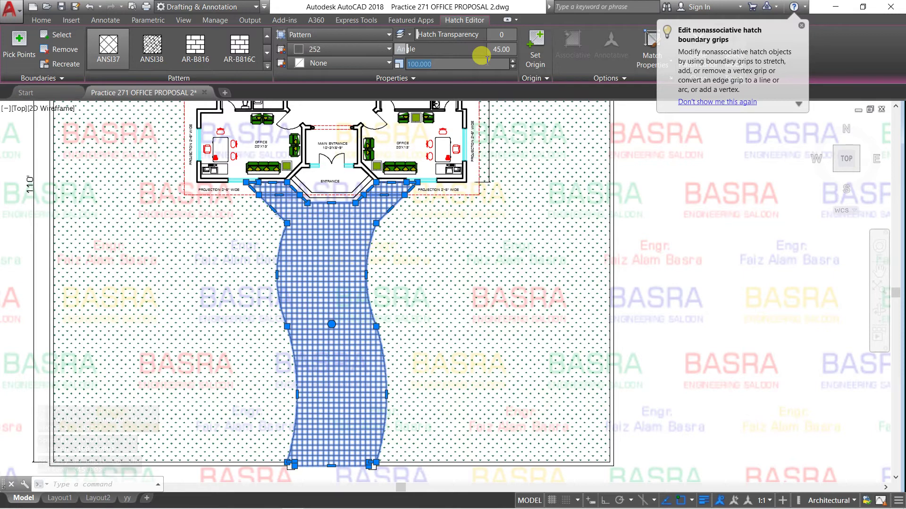
pyautogui.write('2')
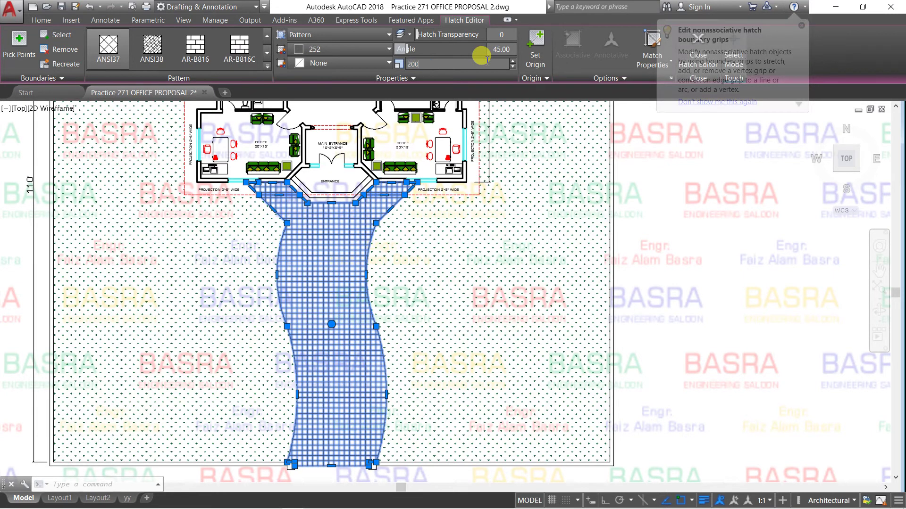
pyautogui.write('00')
pyautogui.press('Return')
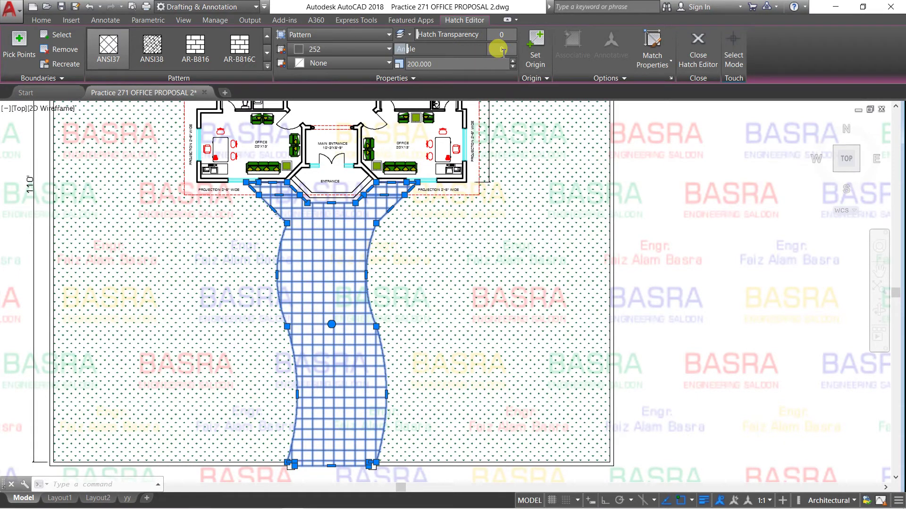
# - Set the walkway hatch's angle to 0 and finish editing the hatch
pyautogui.click(500, 49)
pyautogui.write('0')
pyautogui.press('Return')
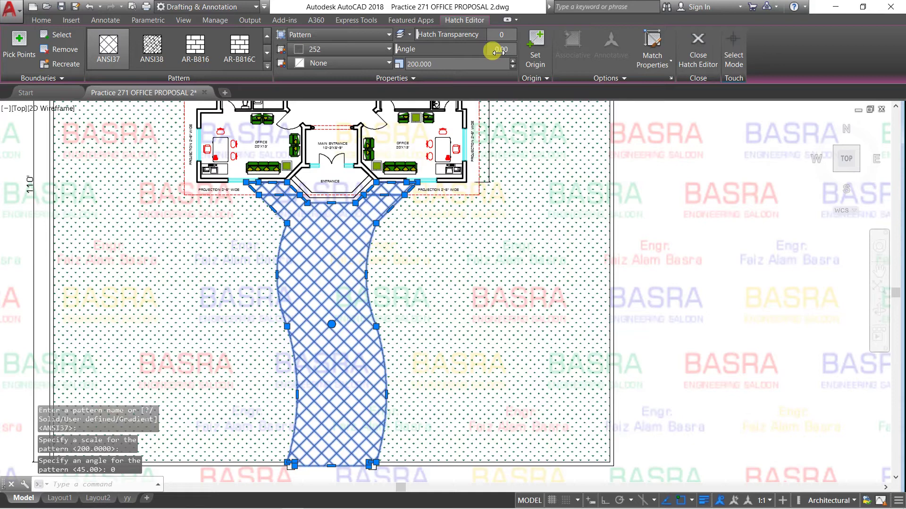
pyautogui.press('Escape')
pyautogui.scroll(-4, 417, 240)
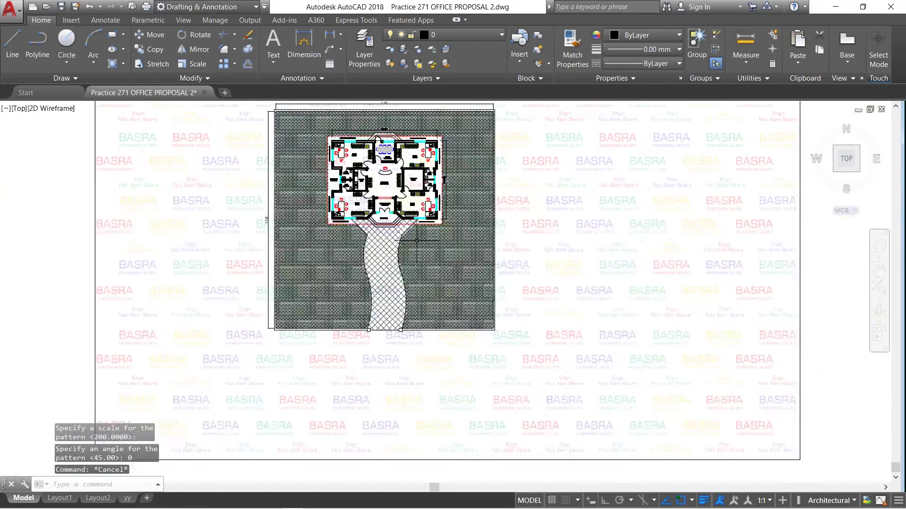
# - Change the curved walkway's hatch pattern to AR-HBONE
pyautogui.scroll(4, 405, 284)
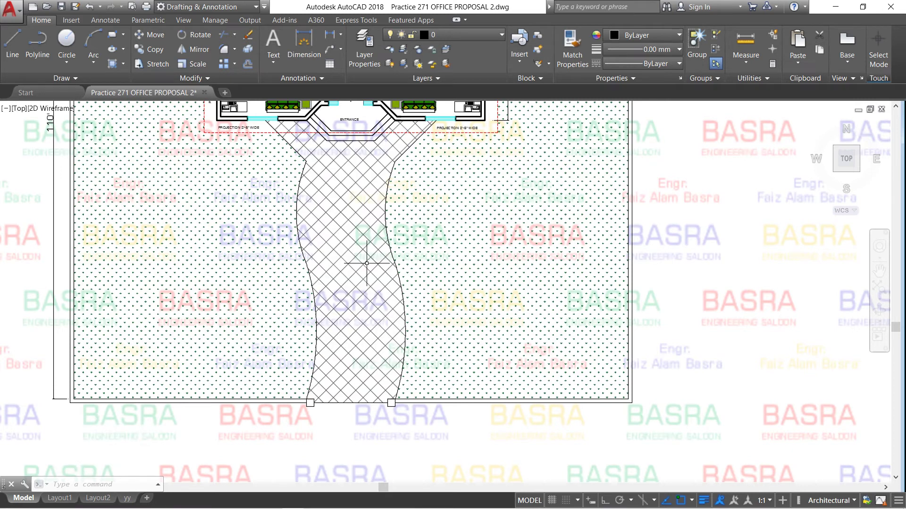
pyautogui.click(355, 194)
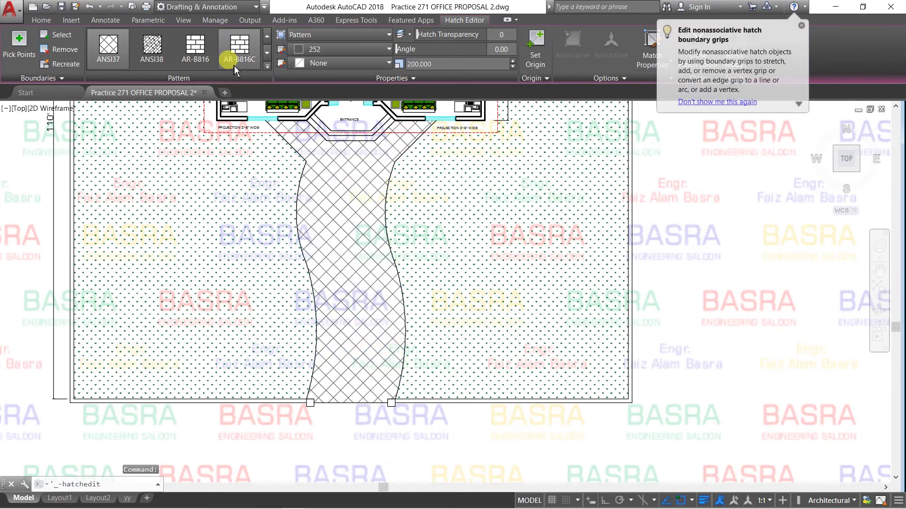
pyautogui.click(198, 59)
pyautogui.scroll(-5, 203, 65)
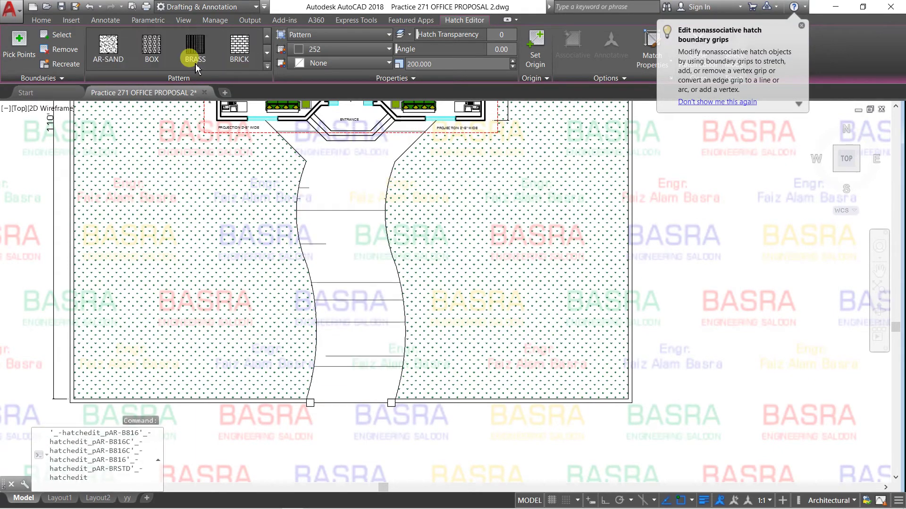
pyautogui.scroll(-4, 195, 64)
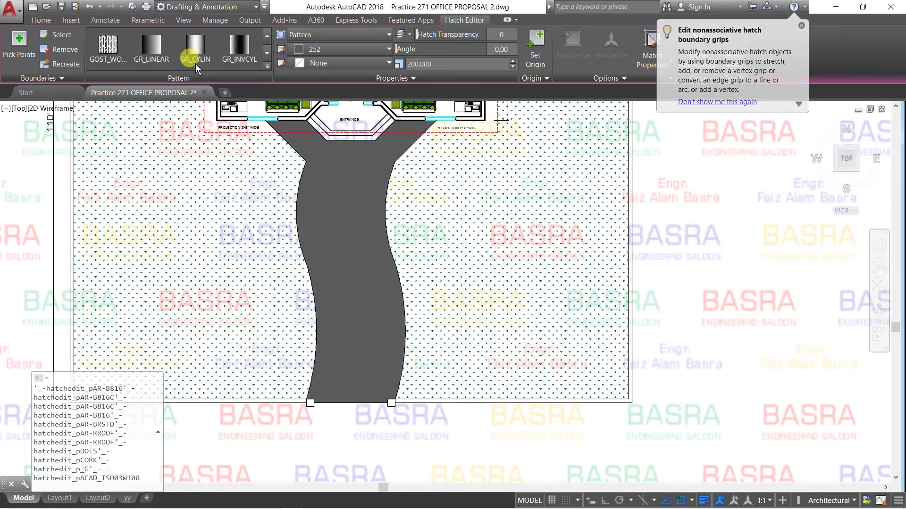
pyautogui.scroll(4, 196, 64)
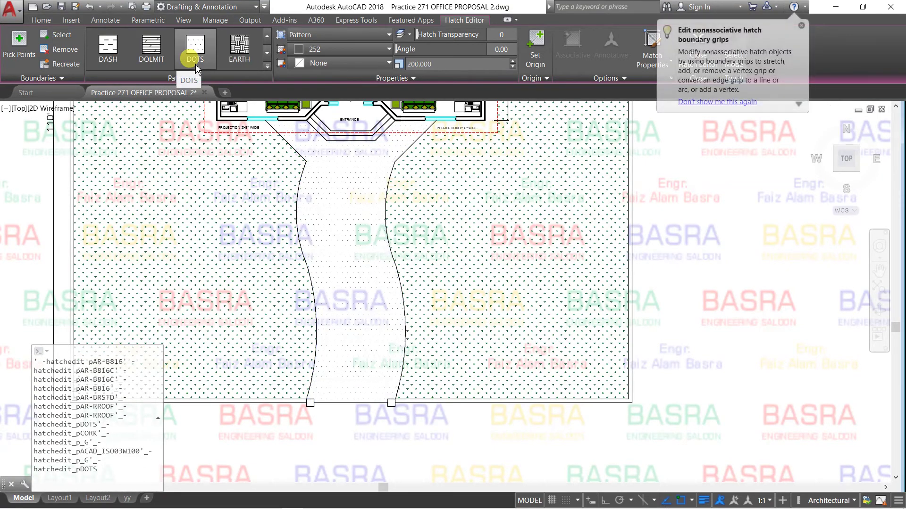
pyautogui.scroll(1, 195, 66)
pyautogui.scroll(-2, 195, 66)
pyautogui.scroll(4, 195, 64)
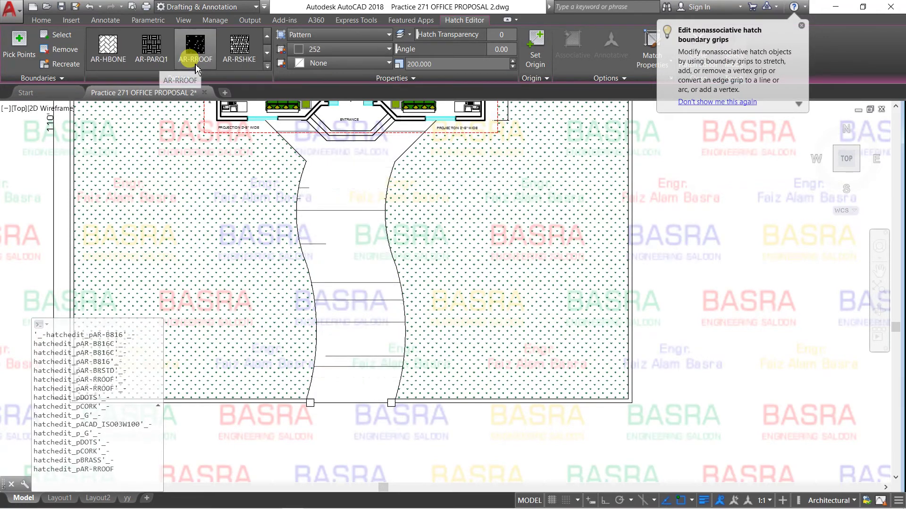
pyautogui.click(120, 70)
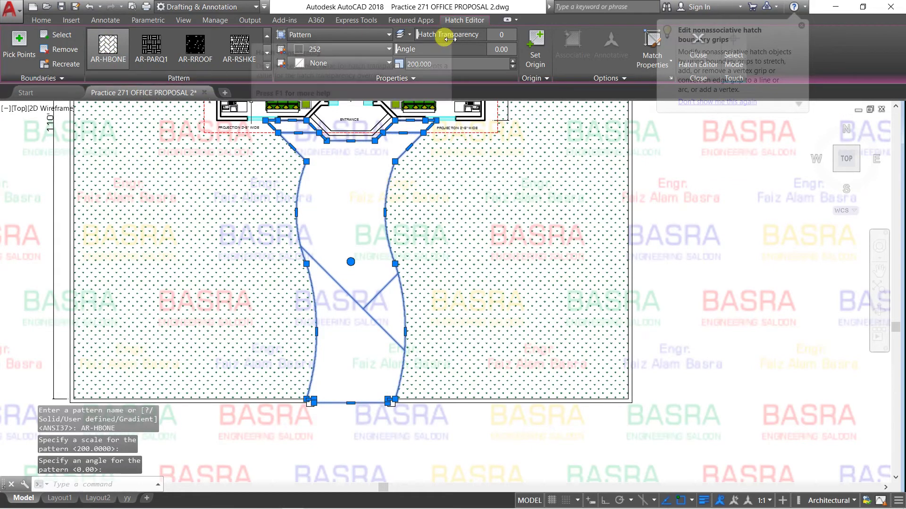
# - Reduce the walkway hatch's scale through 50 and 10 to 5, and finish editing the hatch
pyautogui.click(445, 62)
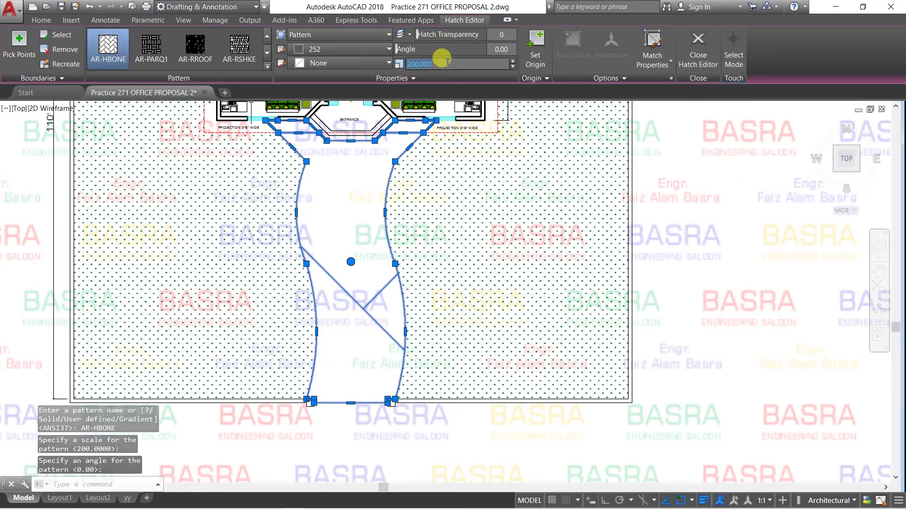
pyautogui.write('50')
pyautogui.press('Return')
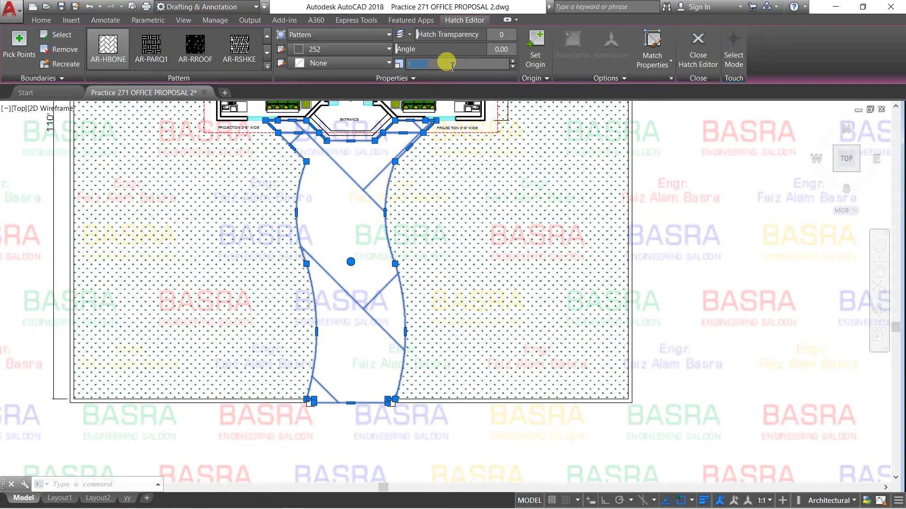
pyautogui.press('Return')
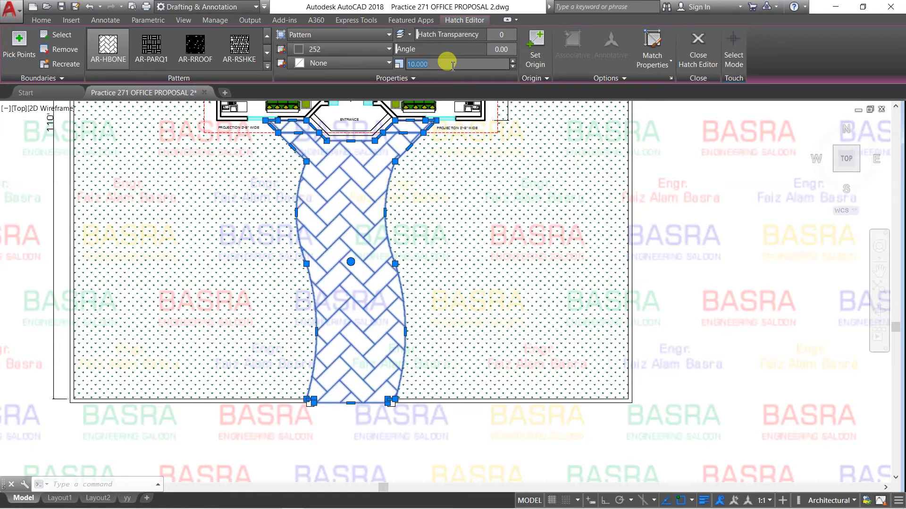
pyautogui.press('Return')
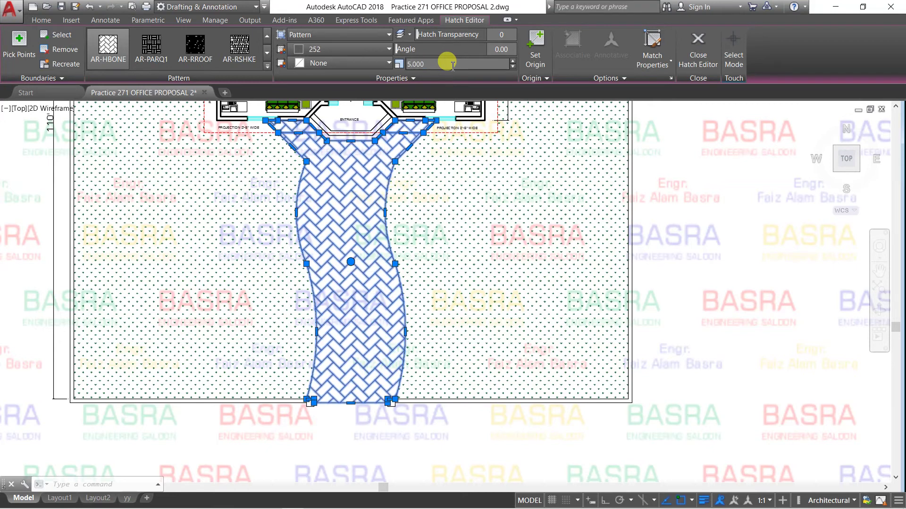
pyautogui.press('Escape')
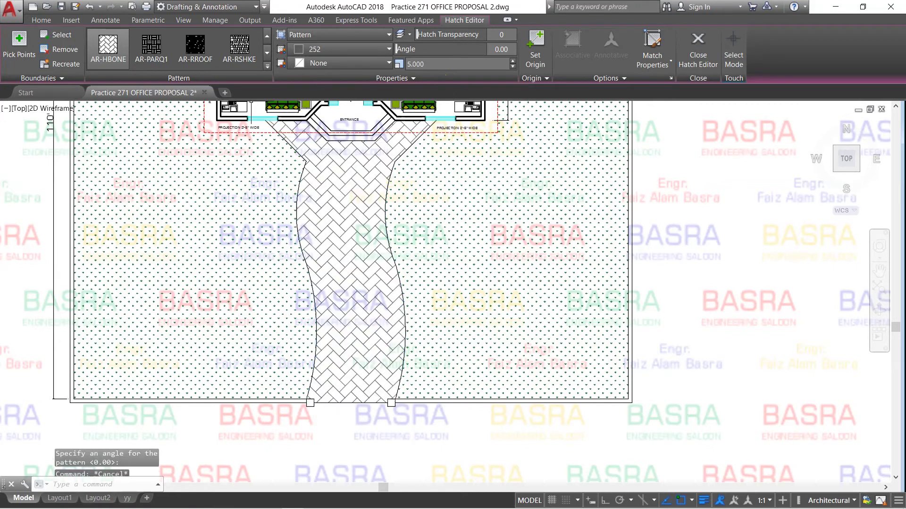
# - Examine the herringbone walkway up to the main entrance, the furnished office, bath, kitchen, dining and reception rooms, and the whole site
pyautogui.scroll(-5, 409, 210)
pyautogui.scroll(4, 397, 184)
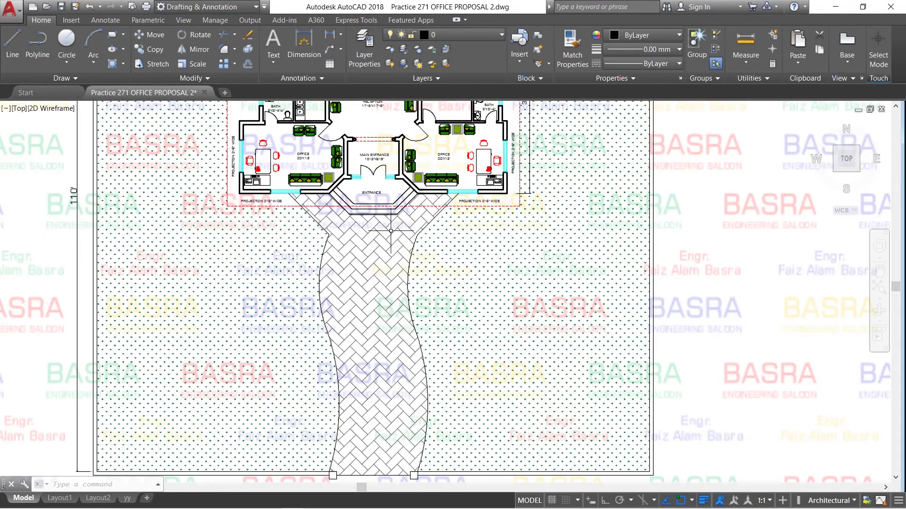
pyautogui.scroll(-2, 390, 229)
pyautogui.scroll(3, 387, 159)
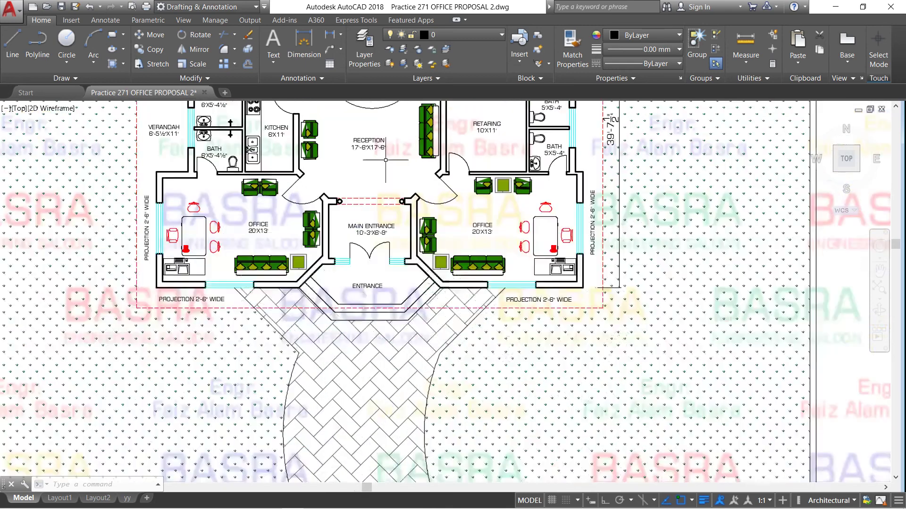
pyautogui.scroll(-2, 301, 223)
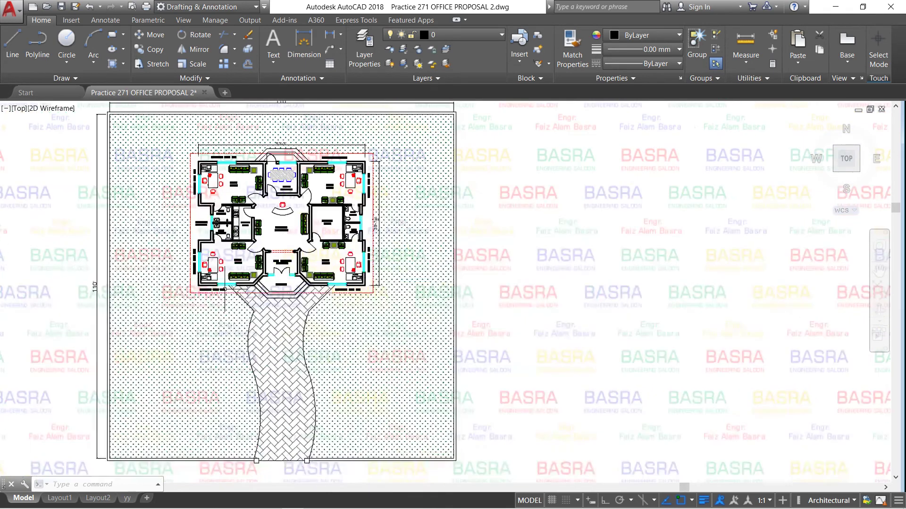
pyautogui.scroll(2, 204, 183)
pyautogui.scroll(4, 204, 183)
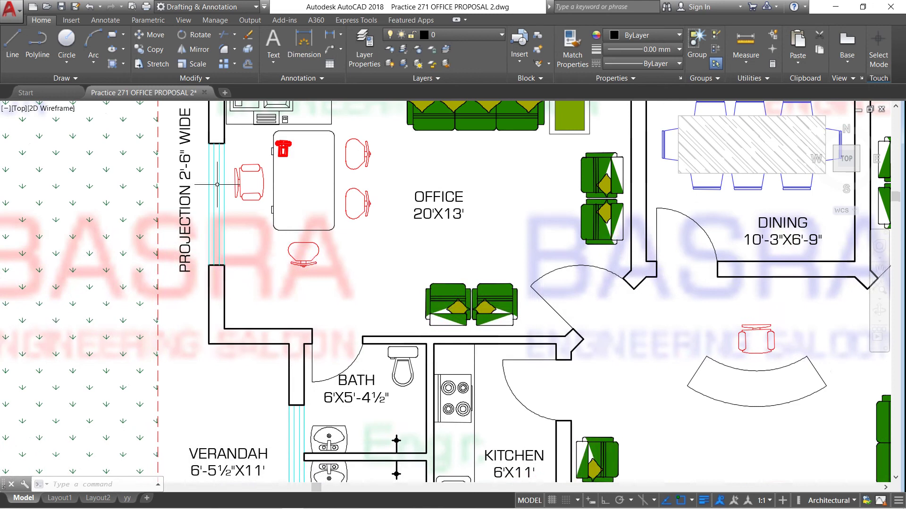
pyautogui.scroll(-2, 613, 298)
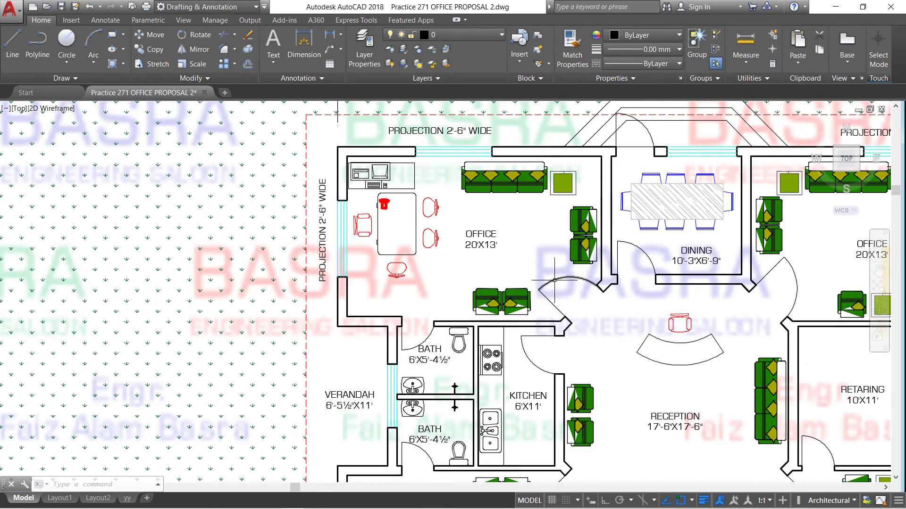
pyautogui.scroll(-2, 516, 288)
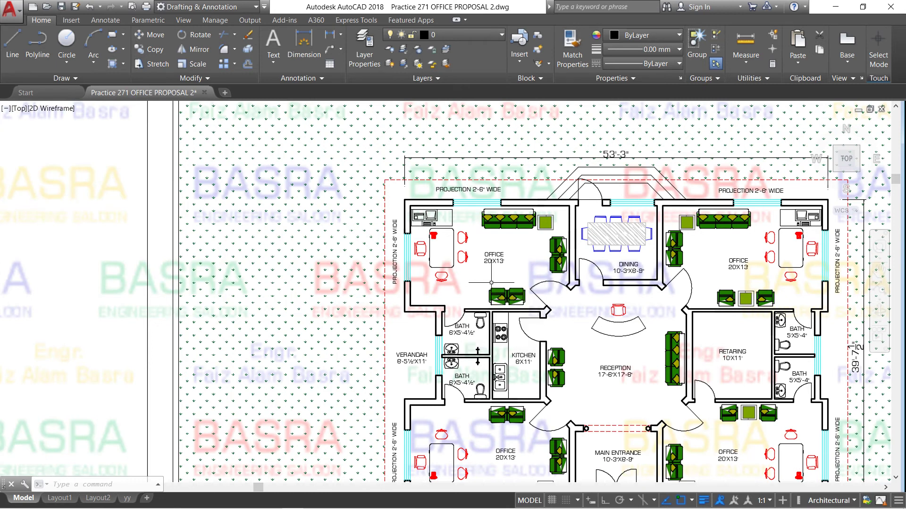
pyautogui.scroll(-5, 534, 282)
pyautogui.scroll(4, 600, 302)
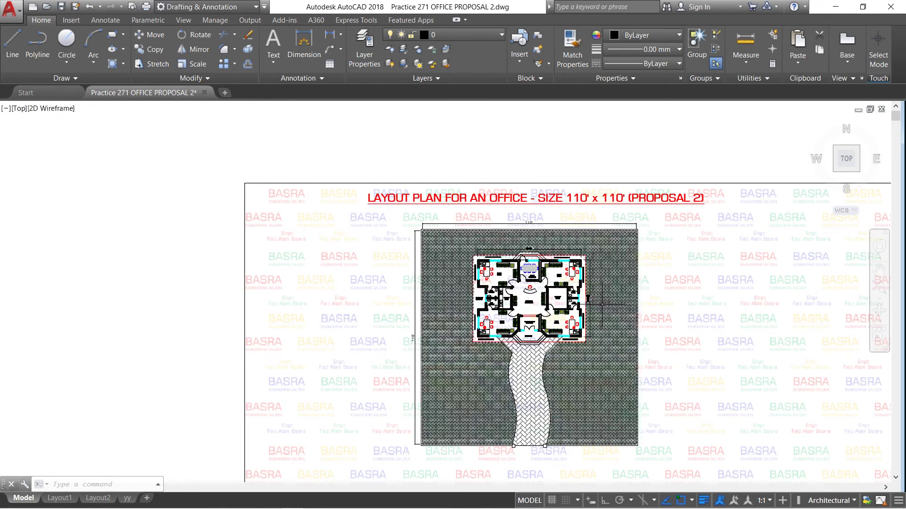
# - Inspect the retaring room, its adjoining baths, the reception and the nearby office up close, and review the whole floor plan within the 110' x 110' plot
pyautogui.scroll(2, 536, 306)
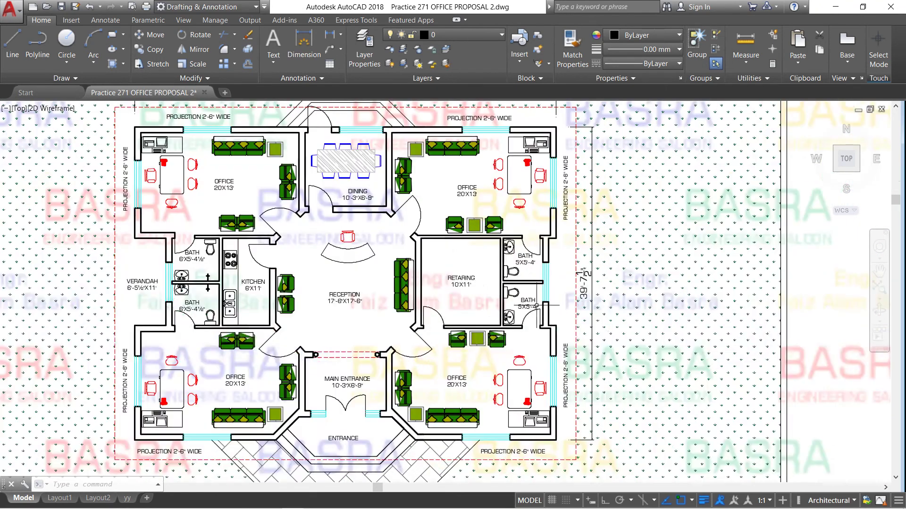
pyautogui.scroll(2, 430, 349)
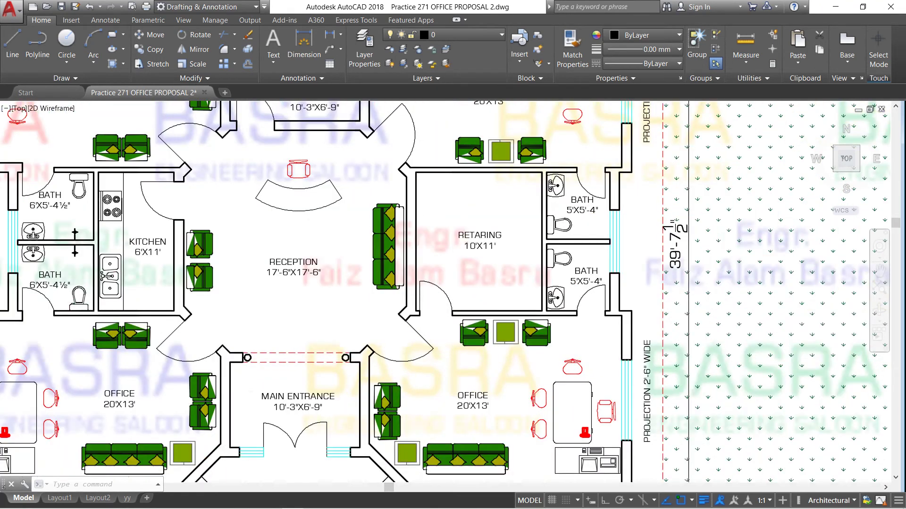
pyautogui.scroll(2, 429, 350)
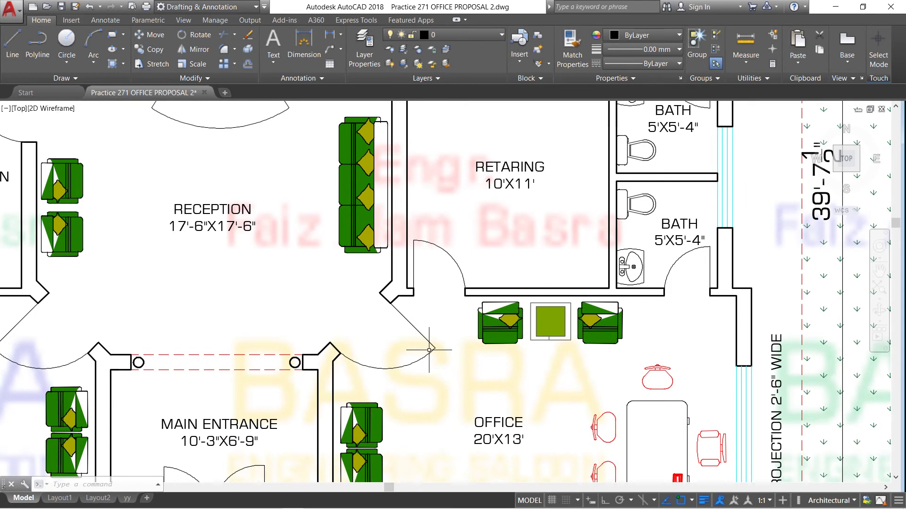
pyautogui.scroll(-2, 413, 333)
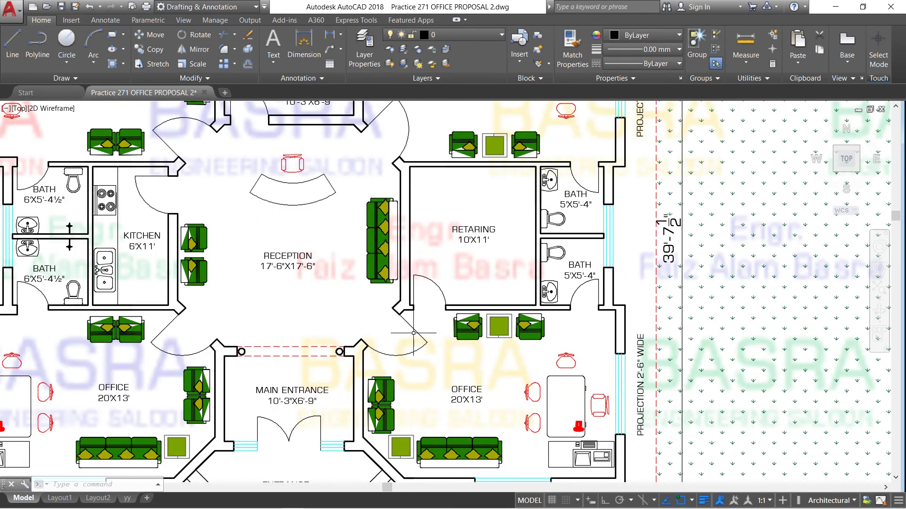
pyautogui.scroll(-2, 414, 333)
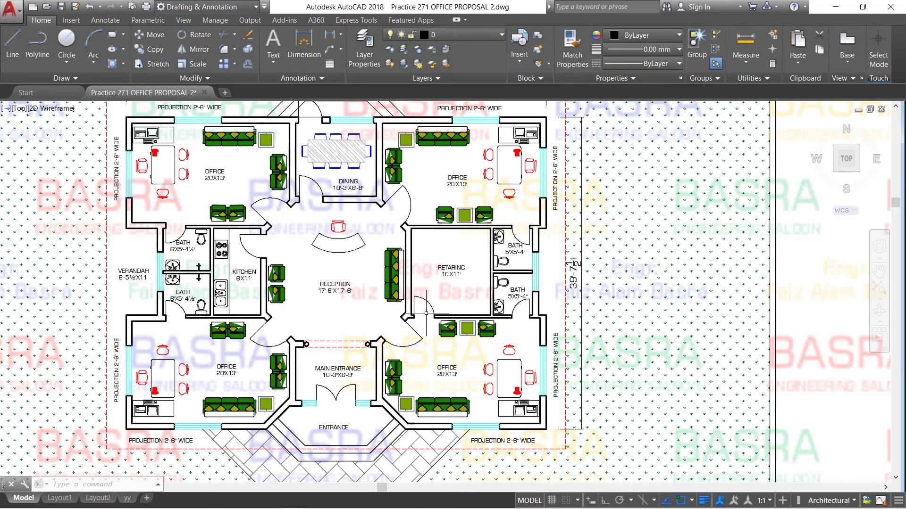
pyautogui.scroll(-5, 427, 312)
pyautogui.scroll(2, 424, 287)
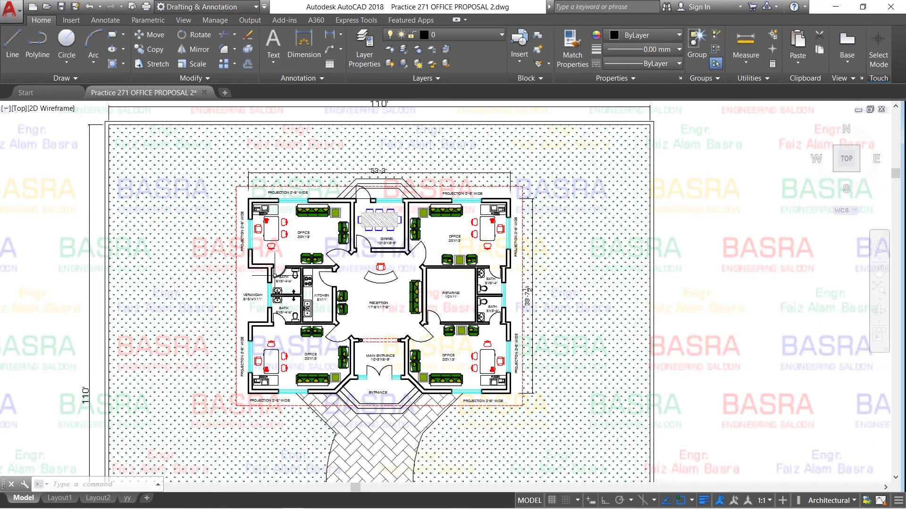
pyautogui.scroll(-2, 273, 275)
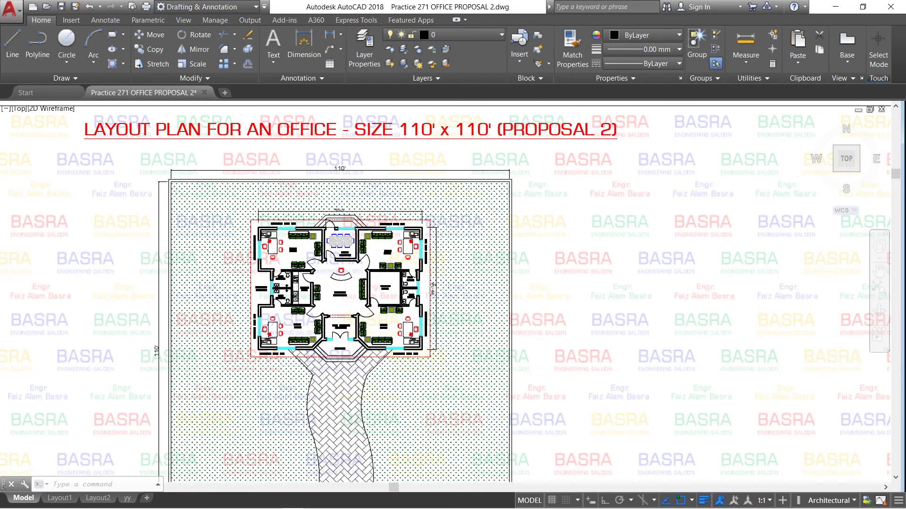
pyautogui.scroll(2, 339, 279)
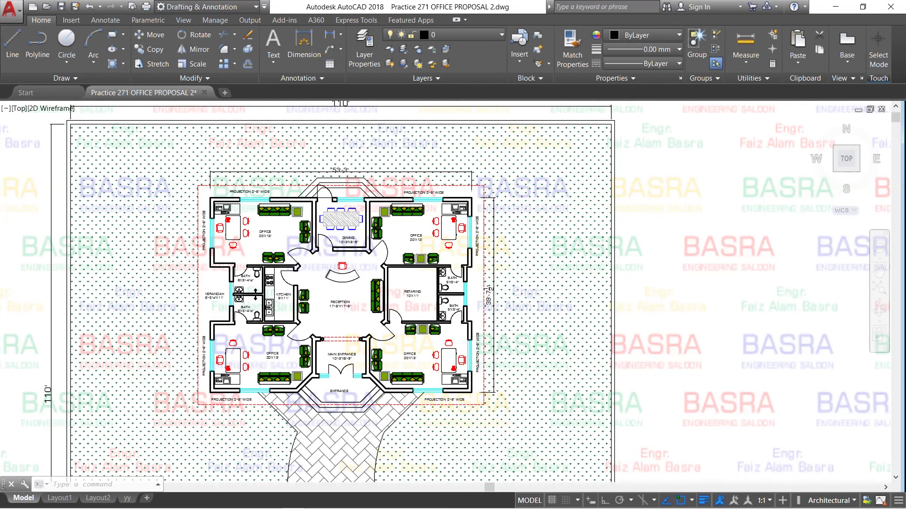
pyautogui.scroll(-2, 338, 277)
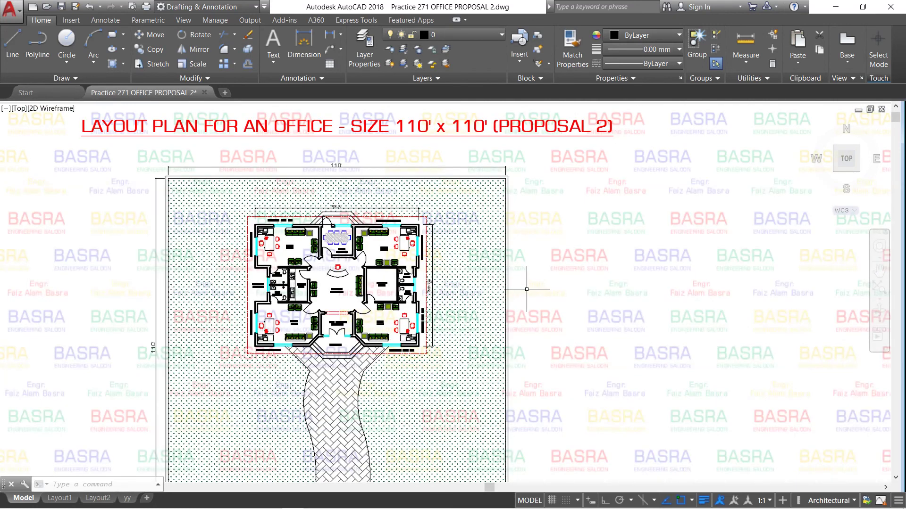